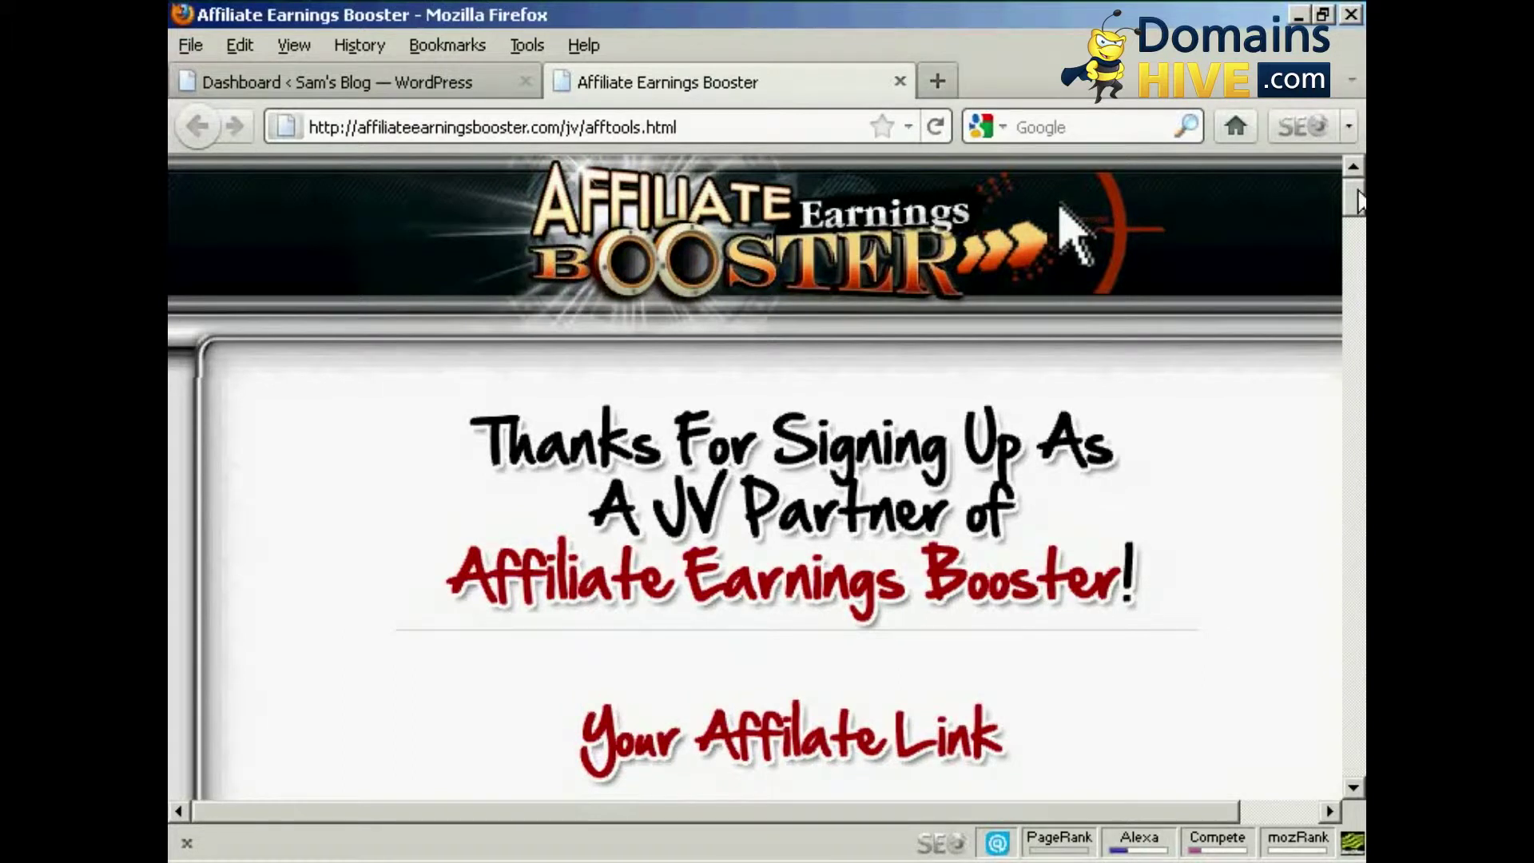
pyautogui.moveTo(1355, 198); pyautogui.dragTo(1354, 528)
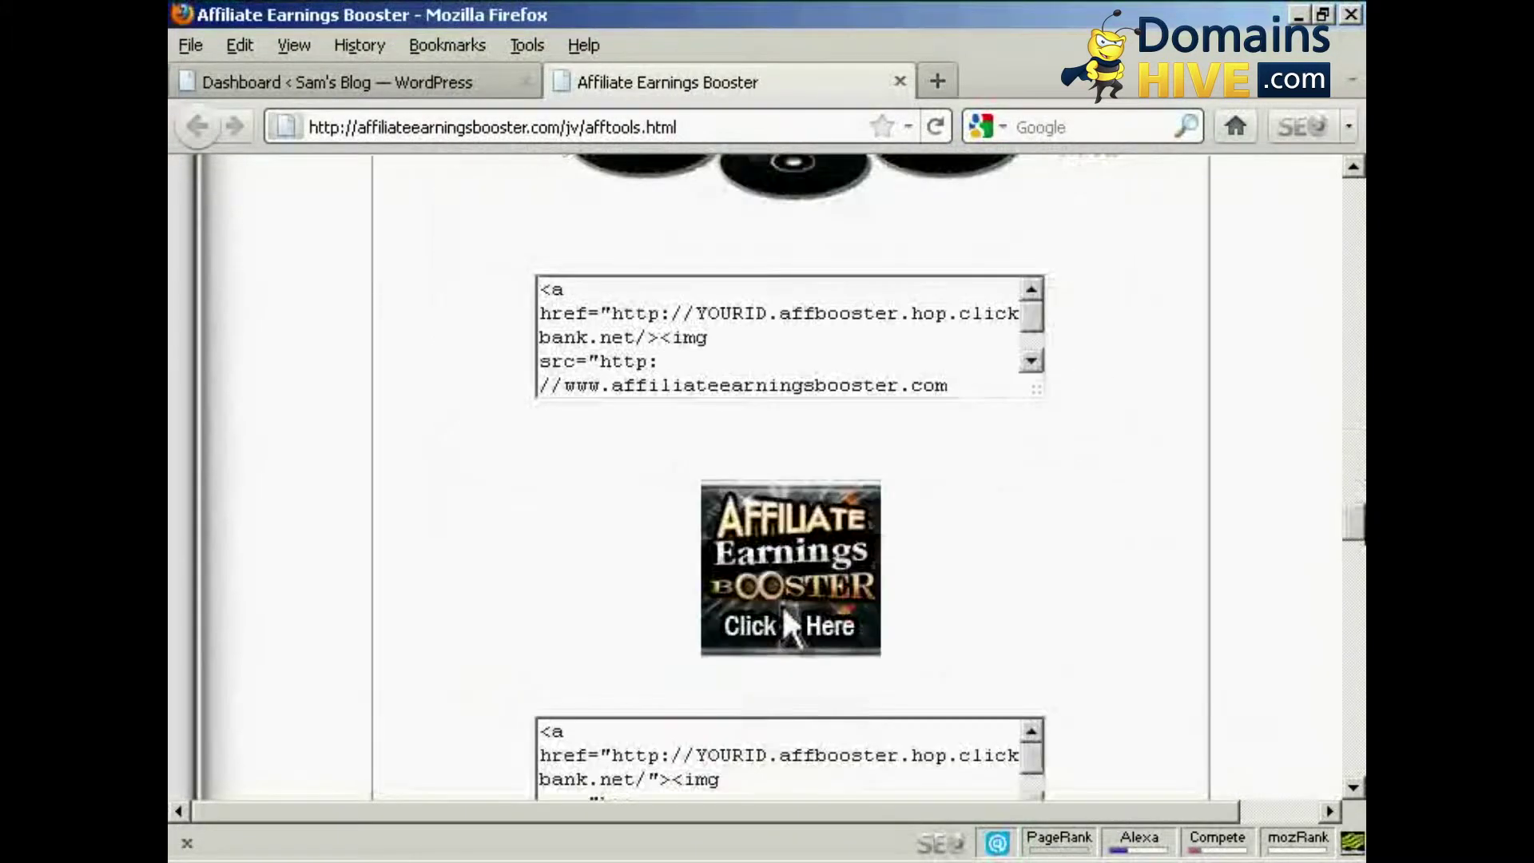
pyautogui.scroll(-3, 791, 480)
pyautogui.scroll(-3, 790, 480)
pyautogui.scroll(-3, 719, 456)
pyautogui.scroll(-3, 647, 396)
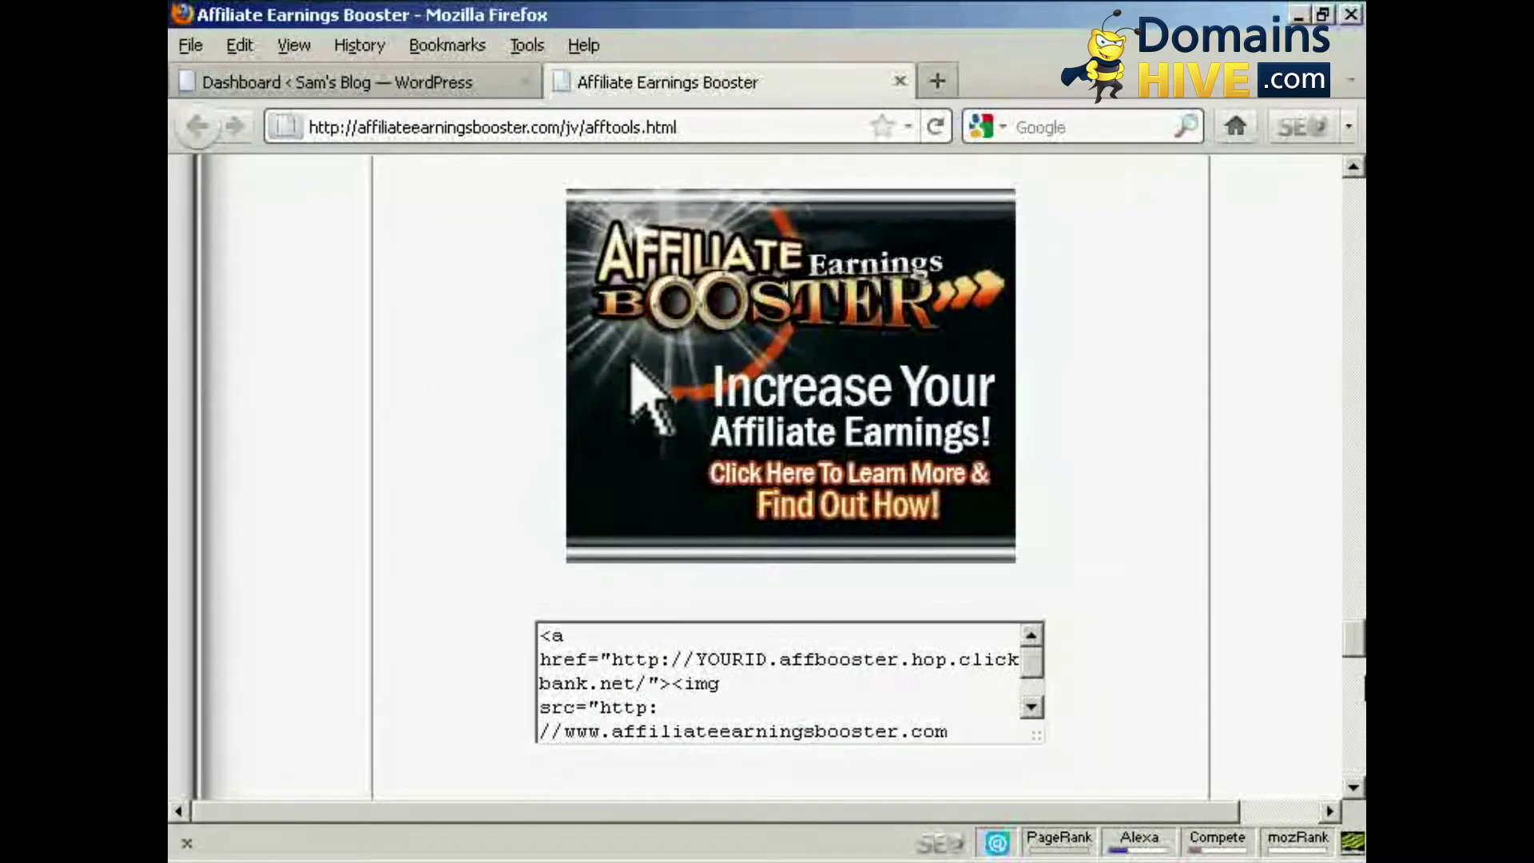
pyautogui.scroll(-5, 647, 396)
pyautogui.scroll(3, 779, 600)
pyautogui.scroll(1, 785, 618)
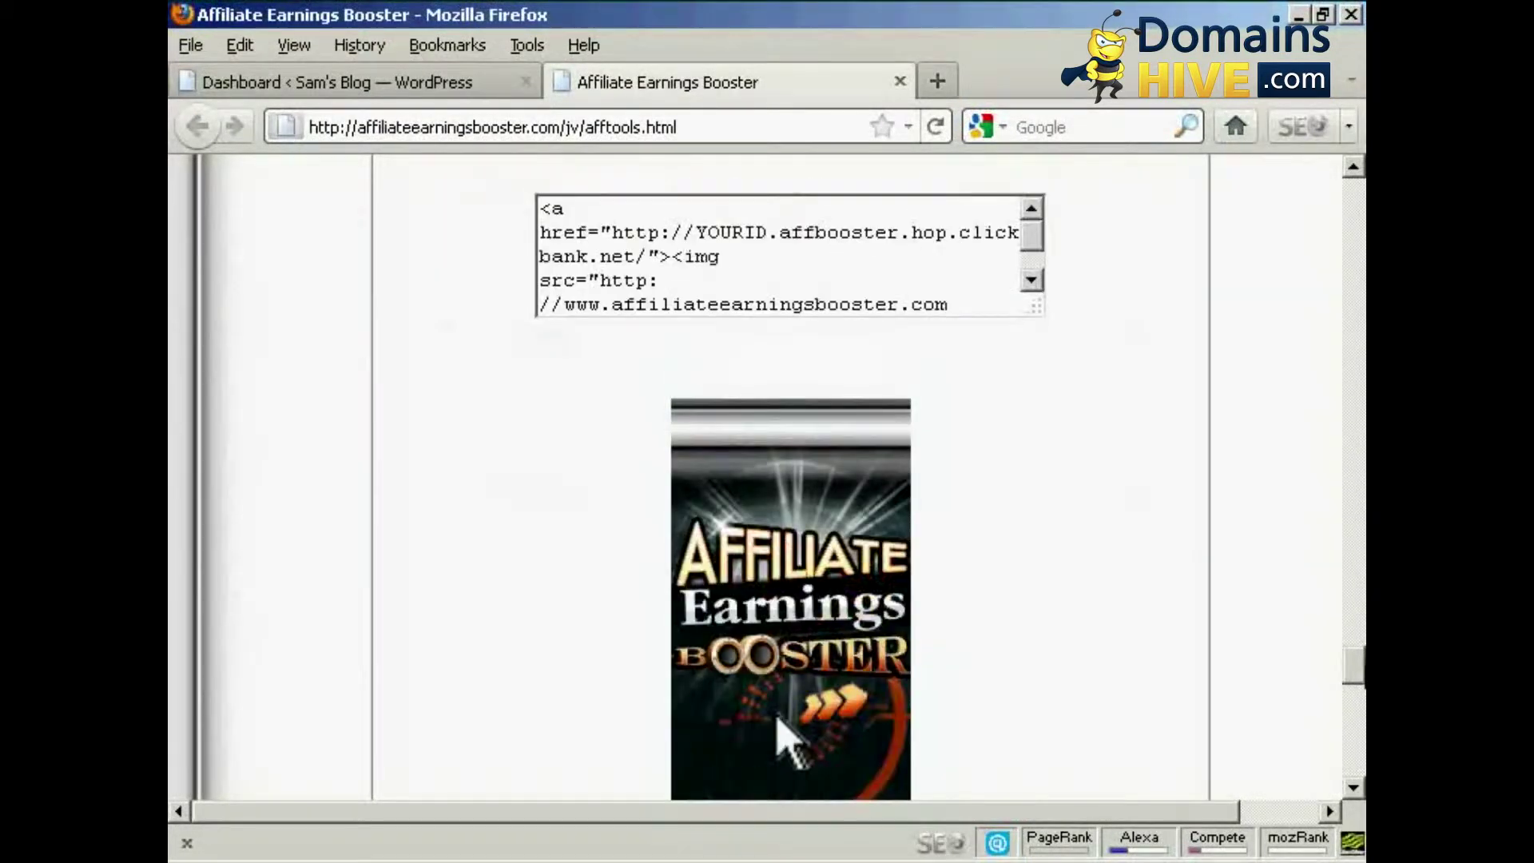
pyautogui.scroll(-1, 785, 618)
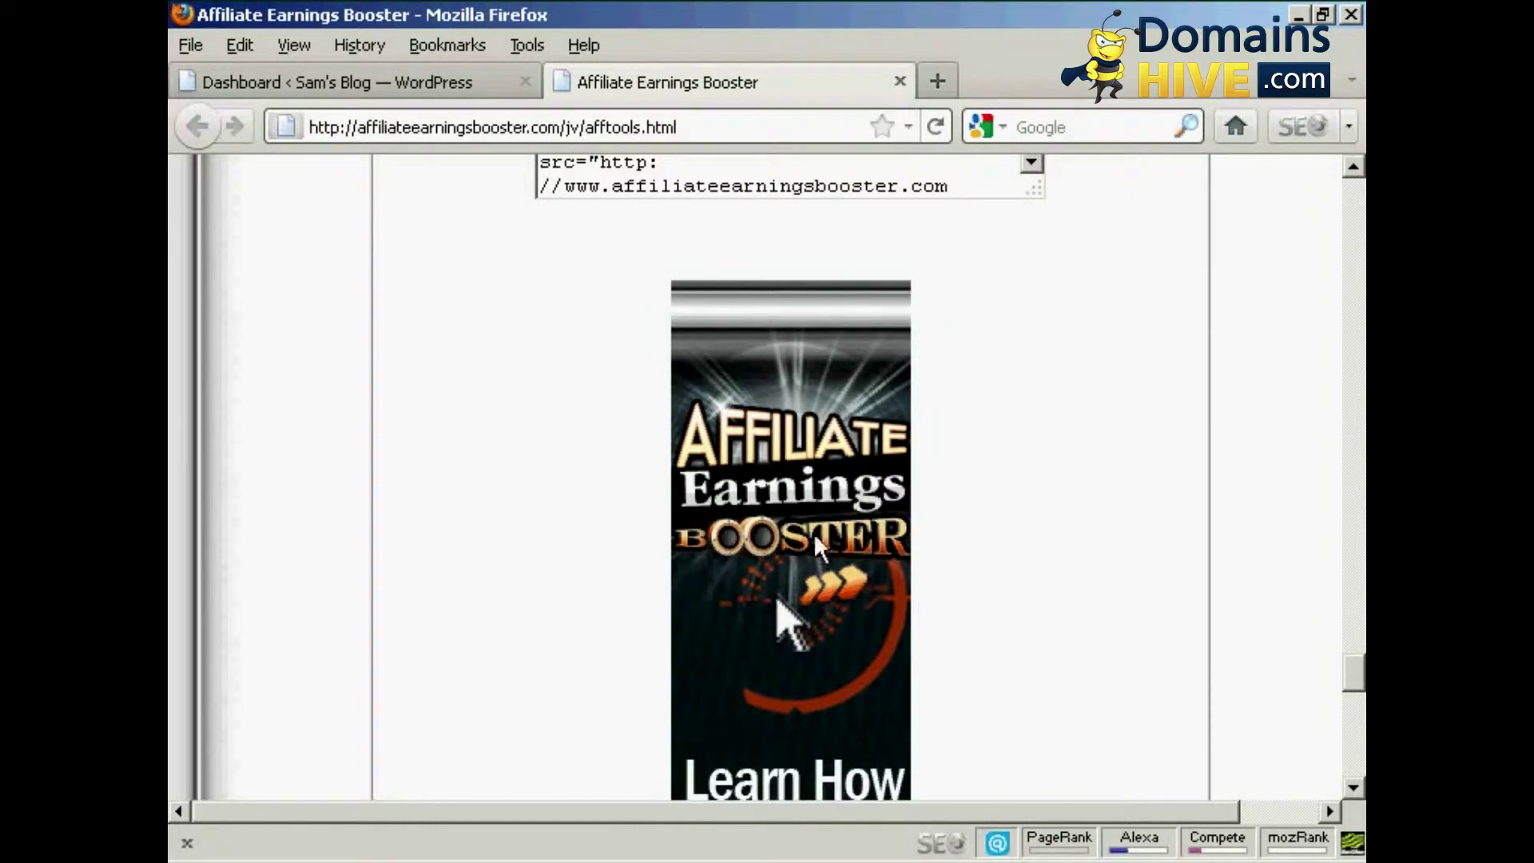
pyautogui.moveTo(1357, 677); pyautogui.dragTo(1357, 733)
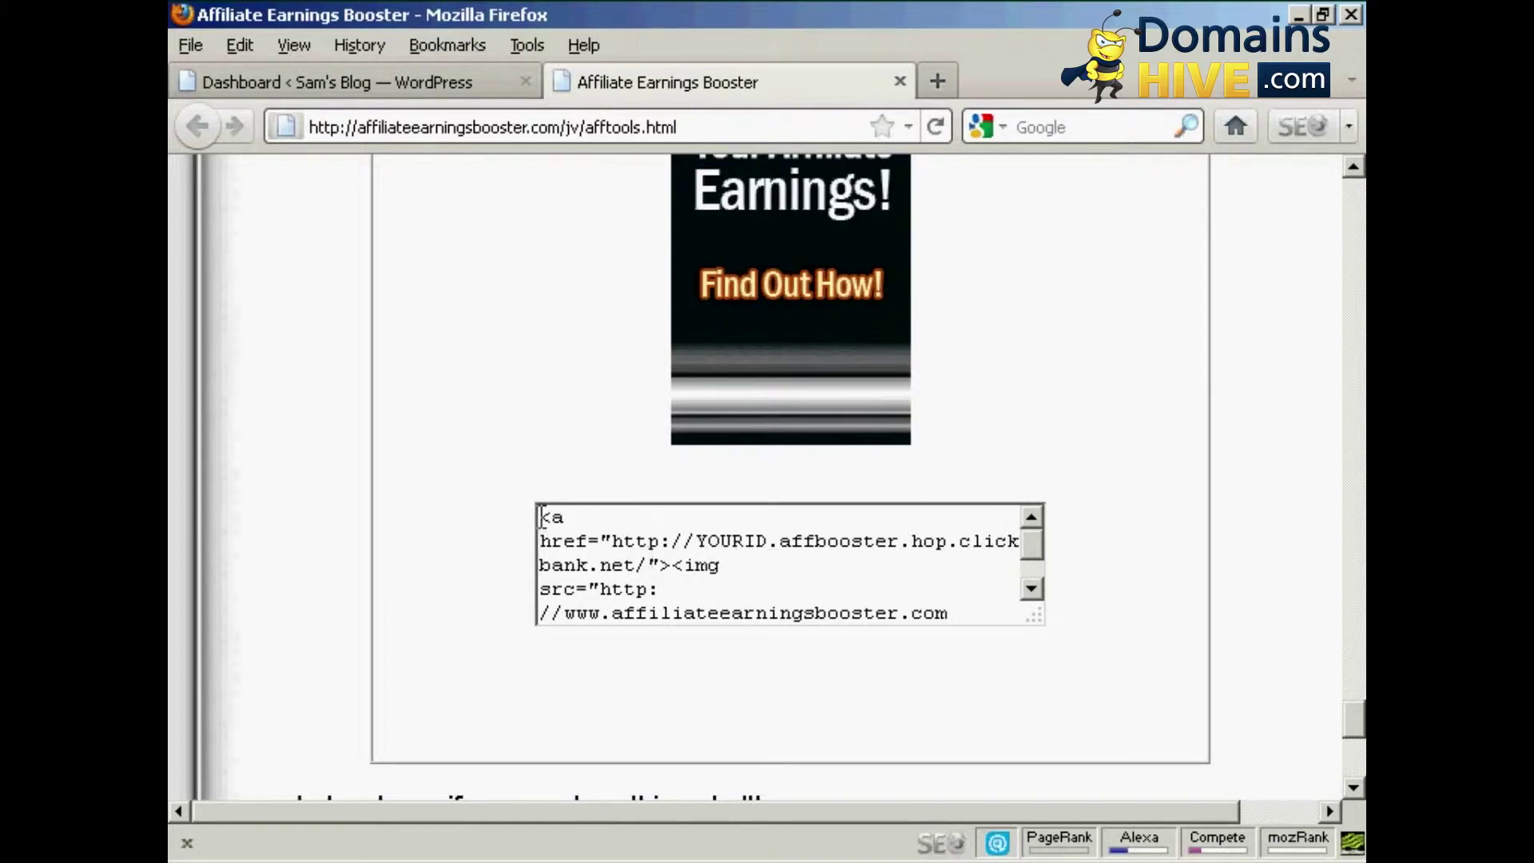
# Step: Copy the 160x600 banner's affiliate HTML code and return to the WordPress dashboard
pyautogui.moveTo(540, 517)
pyautogui.mouseDown()
pyautogui.moveTo(713, 519)
pyautogui.moveTo(938, 642)
pyautogui.mouseUp()
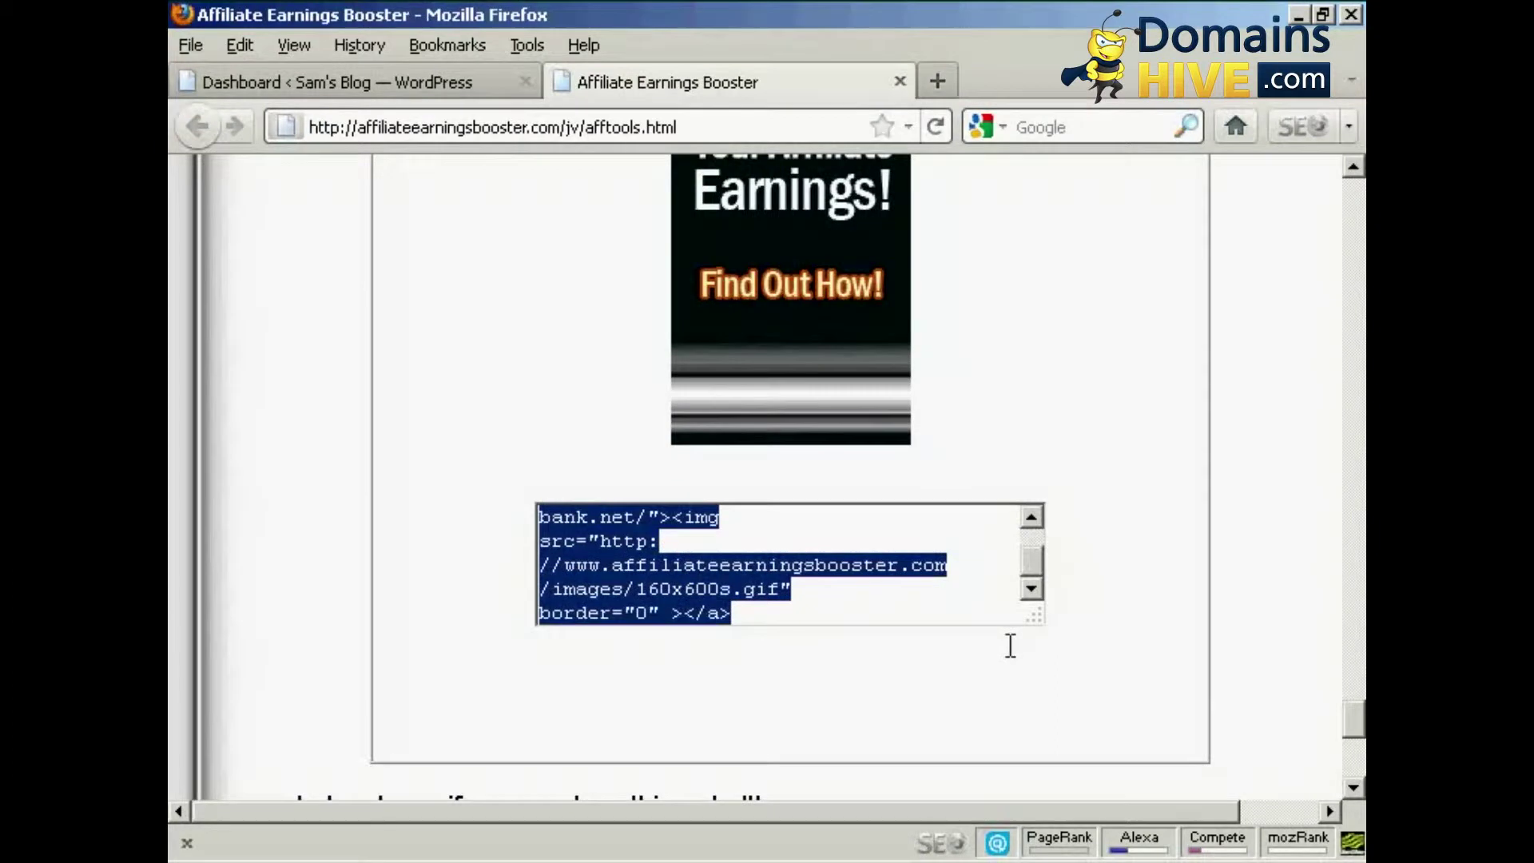
pyautogui.rightClick(855, 560)
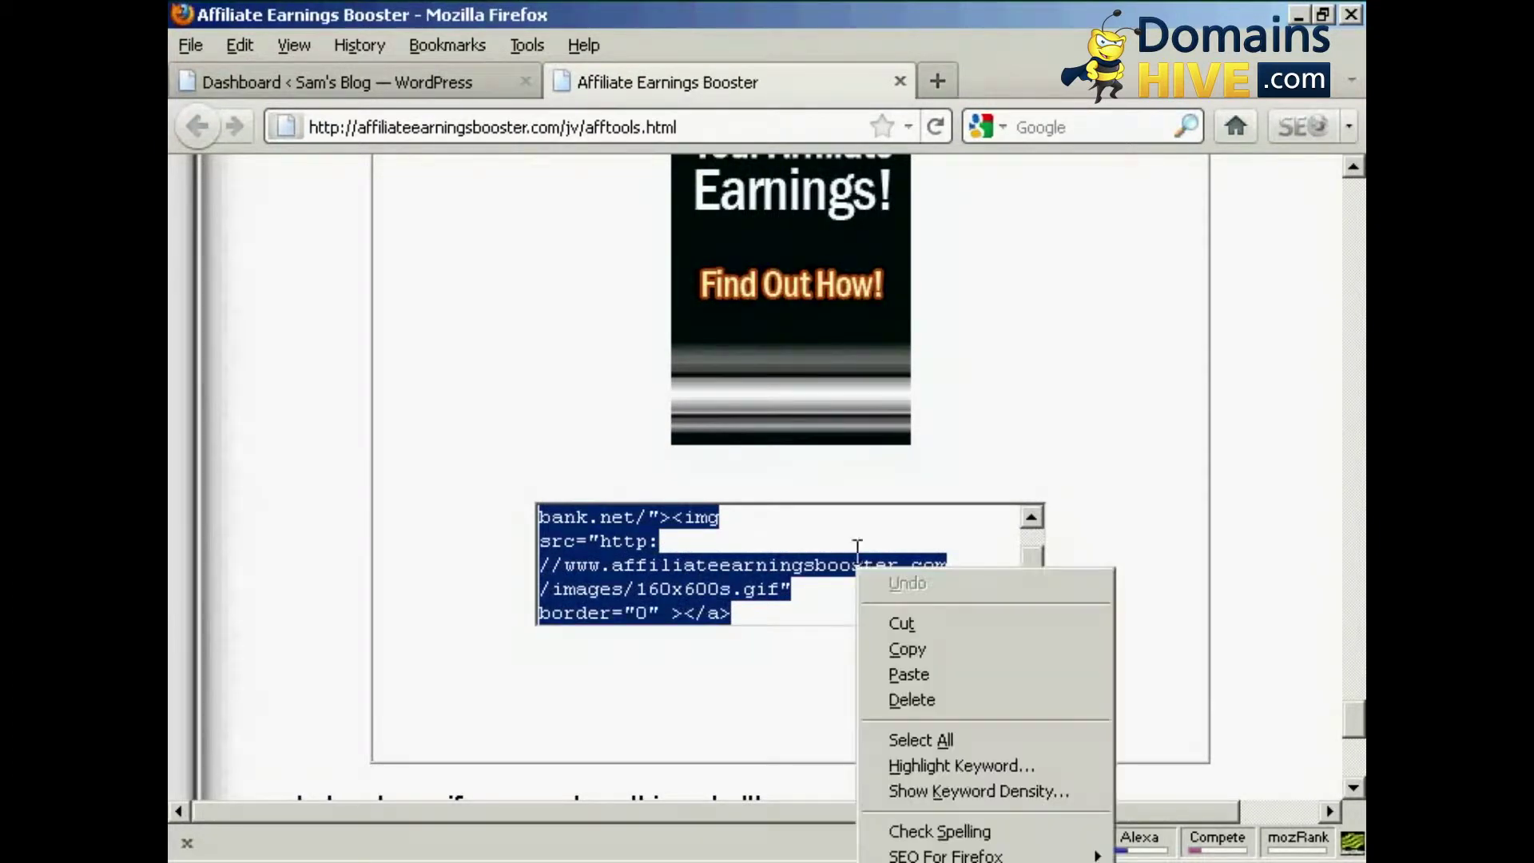
pyautogui.click(920, 651)
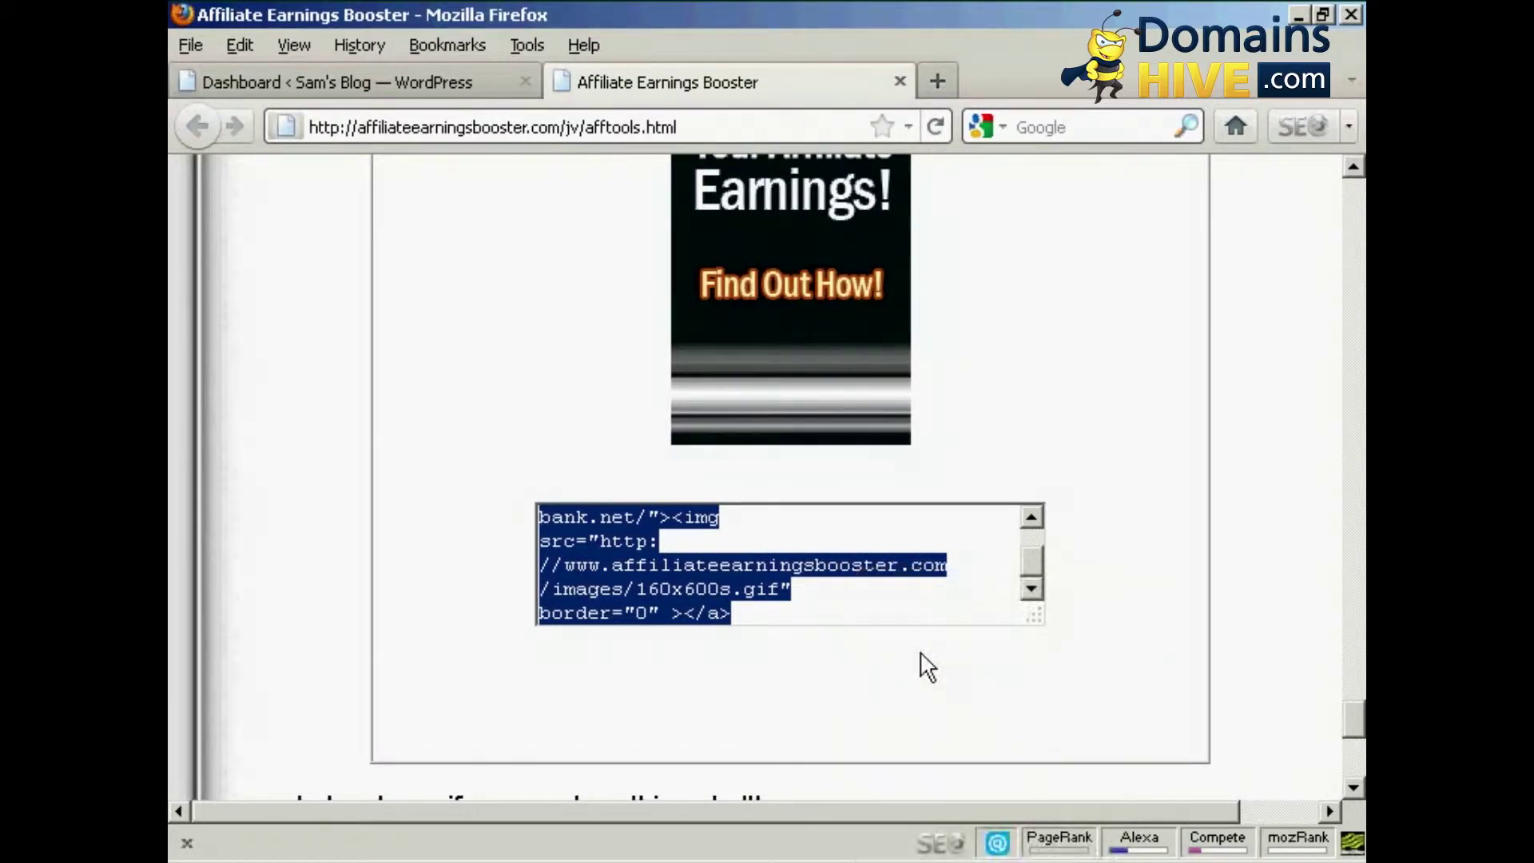
pyautogui.click(404, 81)
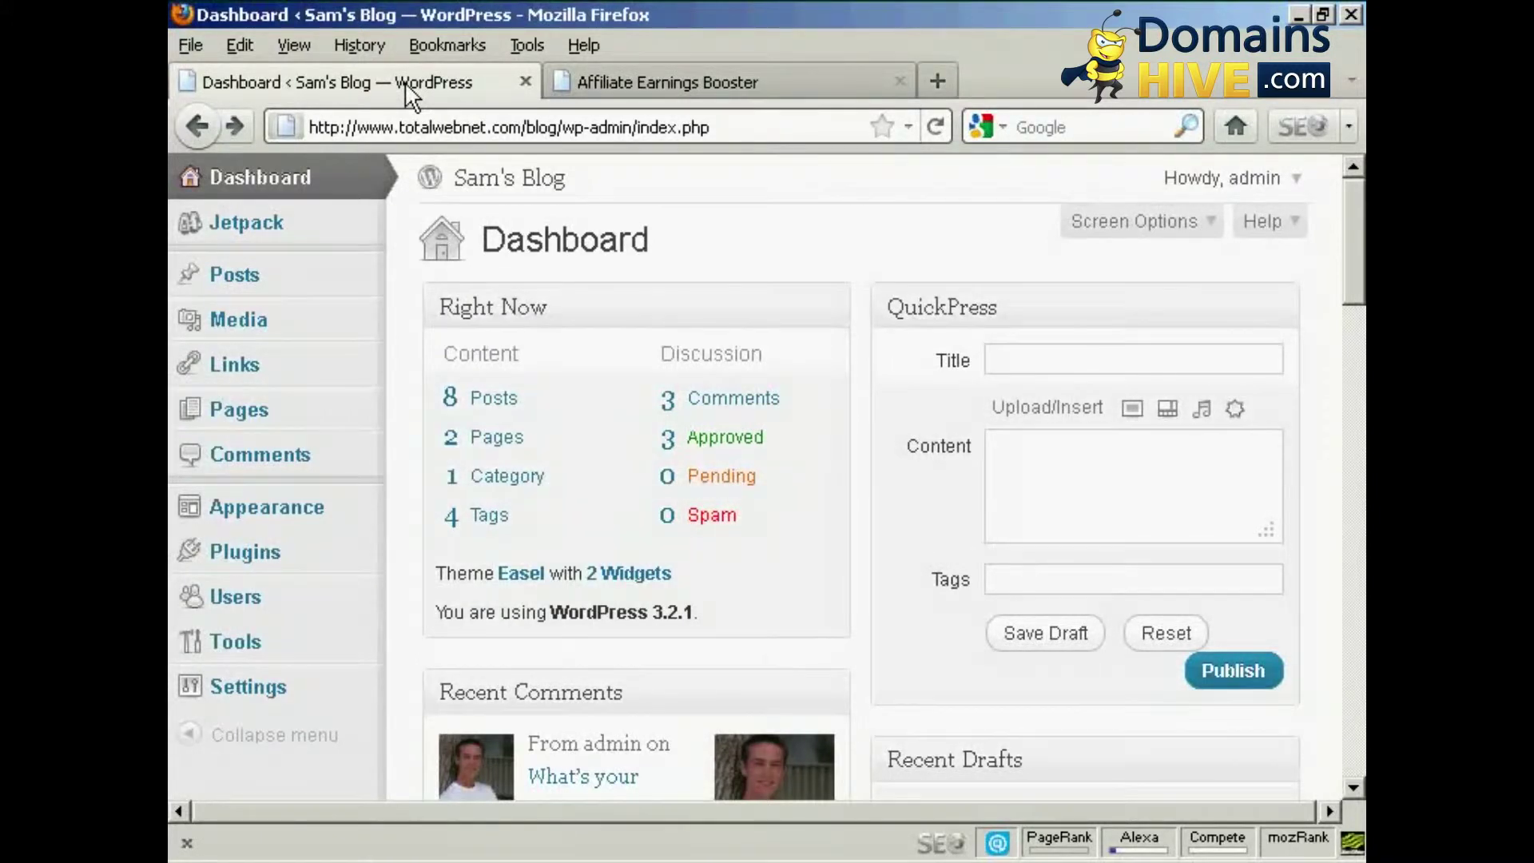
# Step: On the Widgets page, move the Calendar widget from Left Sidebar to Right Sidebar
pyautogui.moveTo(636, 529)
pyautogui.click(635, 576)
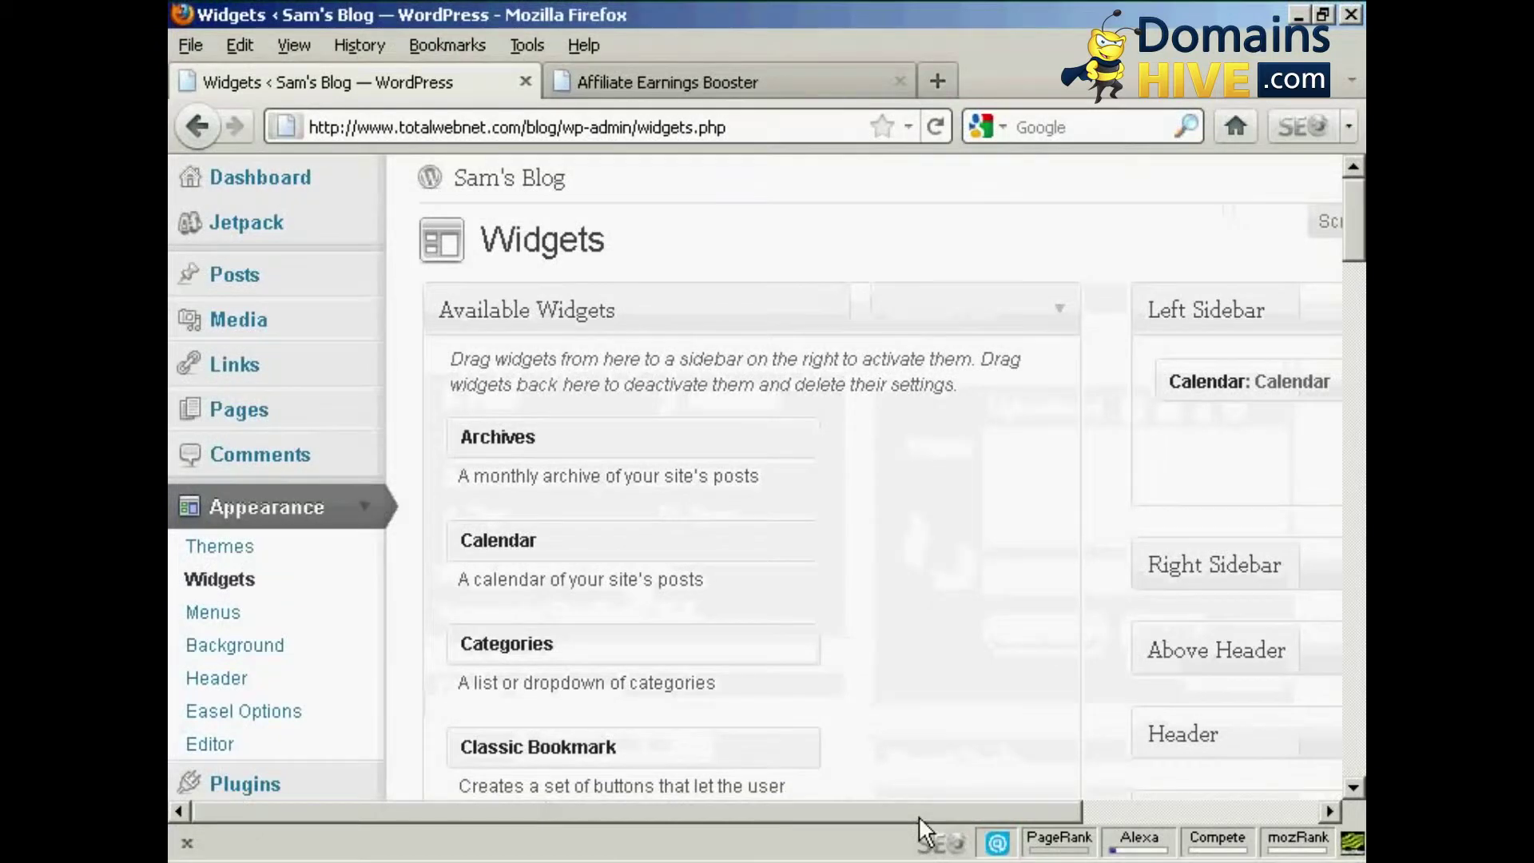
pyautogui.moveTo(919, 816); pyautogui.dragTo(1199, 819)
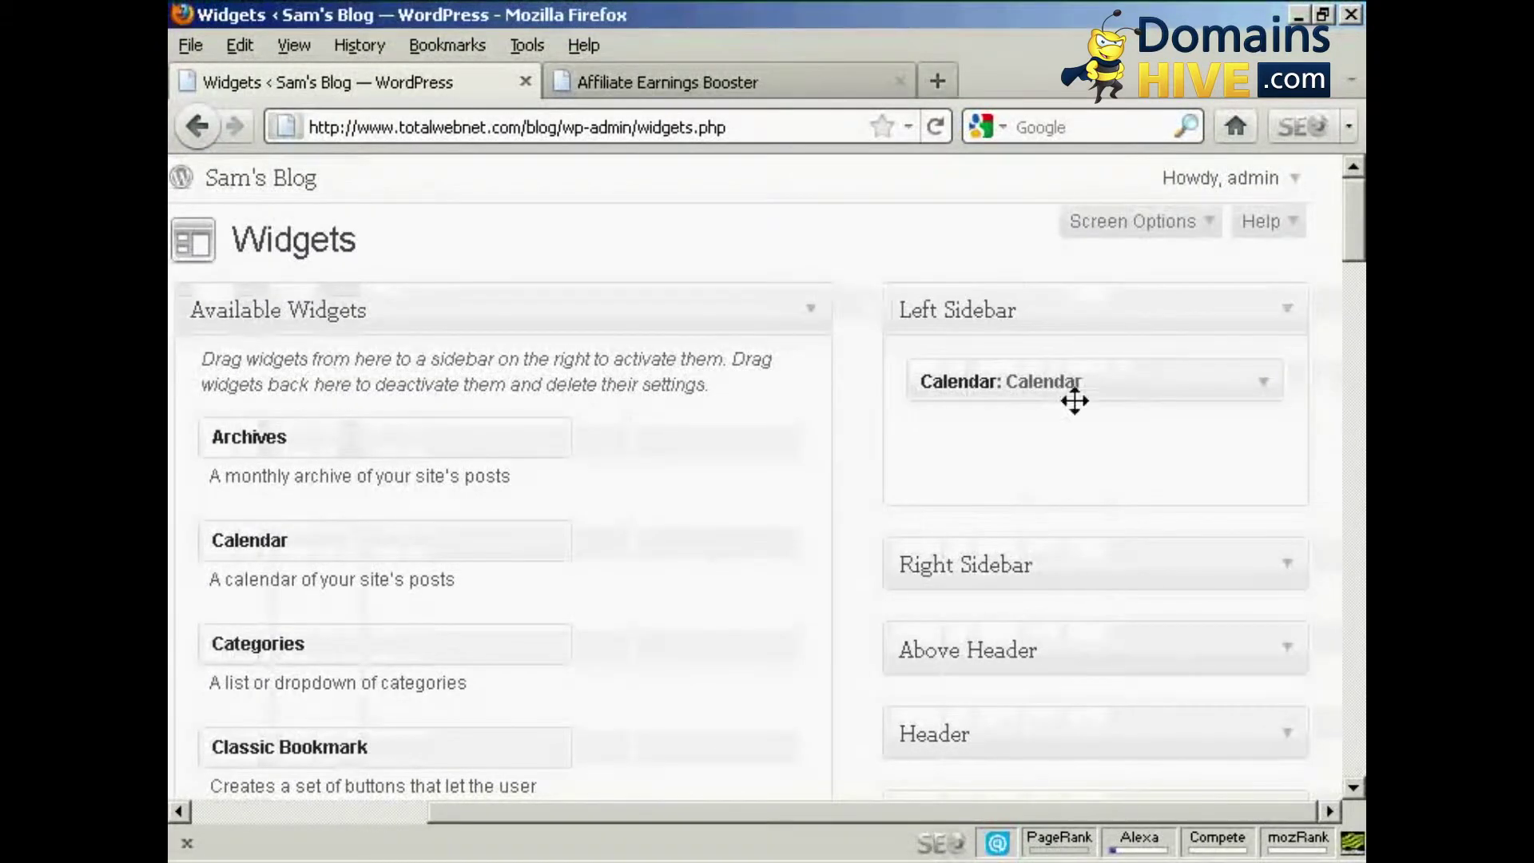
pyautogui.click(1289, 572)
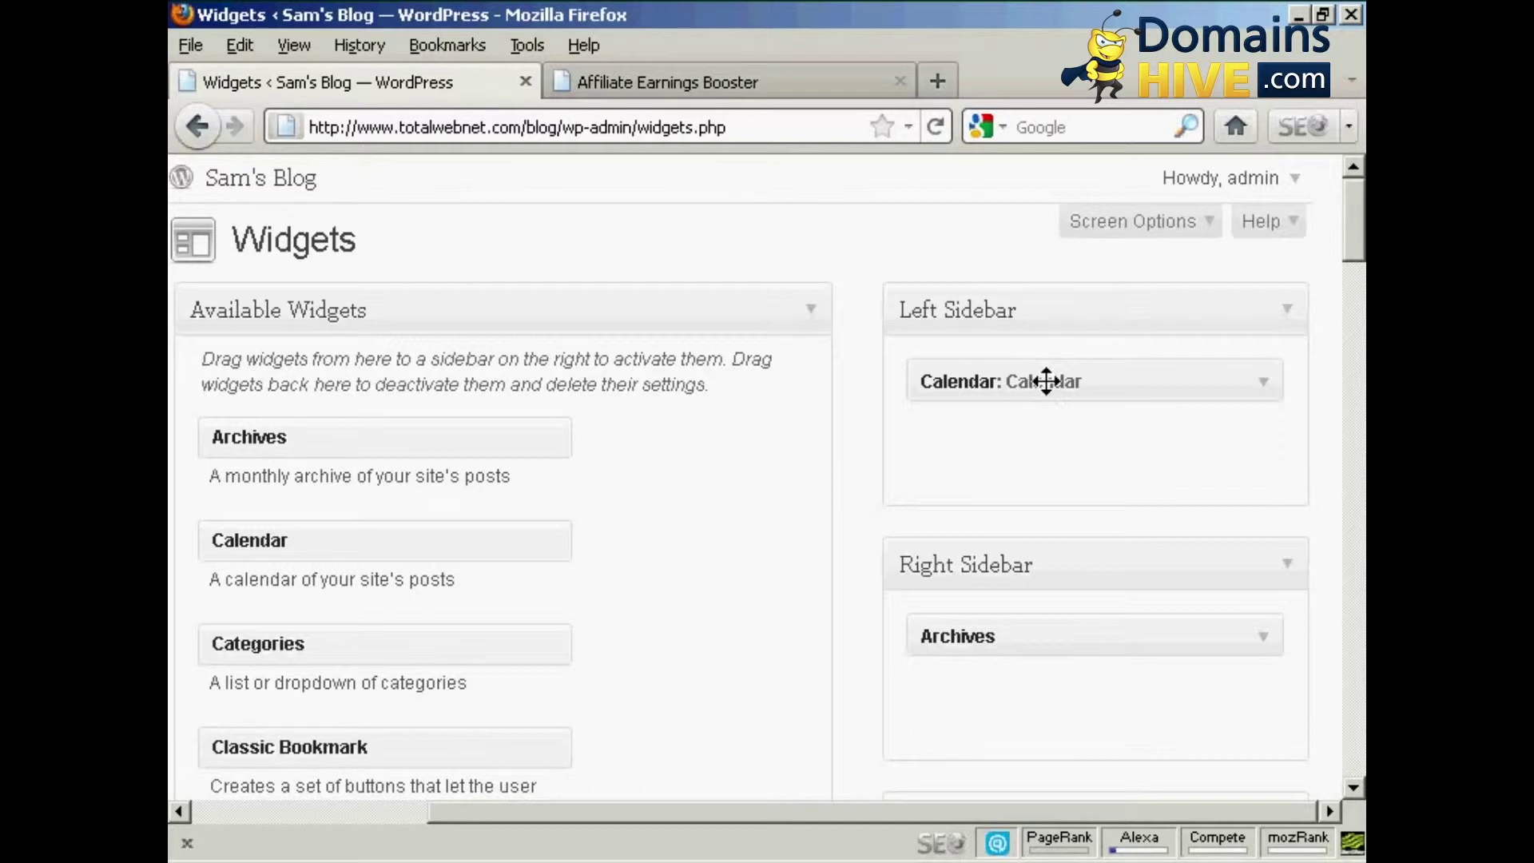
pyautogui.moveTo(1045, 381)
pyautogui.mouseDown()
pyautogui.moveTo(1057, 681)
pyautogui.moveTo(1044, 608)
pyautogui.mouseUp()
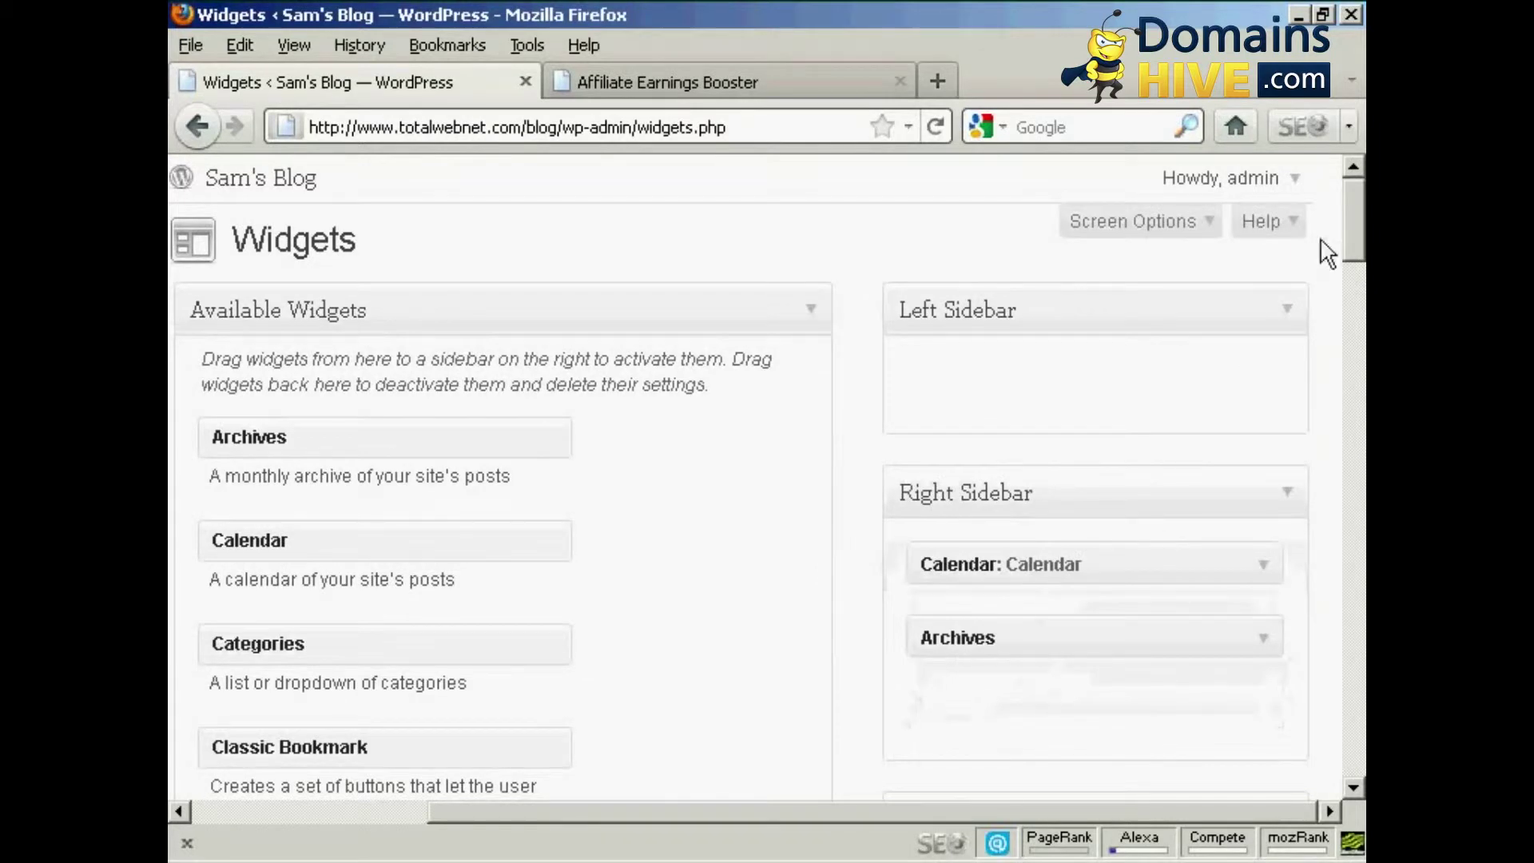
pyautogui.moveTo(1348, 224)
pyautogui.mouseDown()
pyautogui.moveTo(1350, 546)
pyautogui.moveTo(1347, 530)
pyautogui.mouseUp()
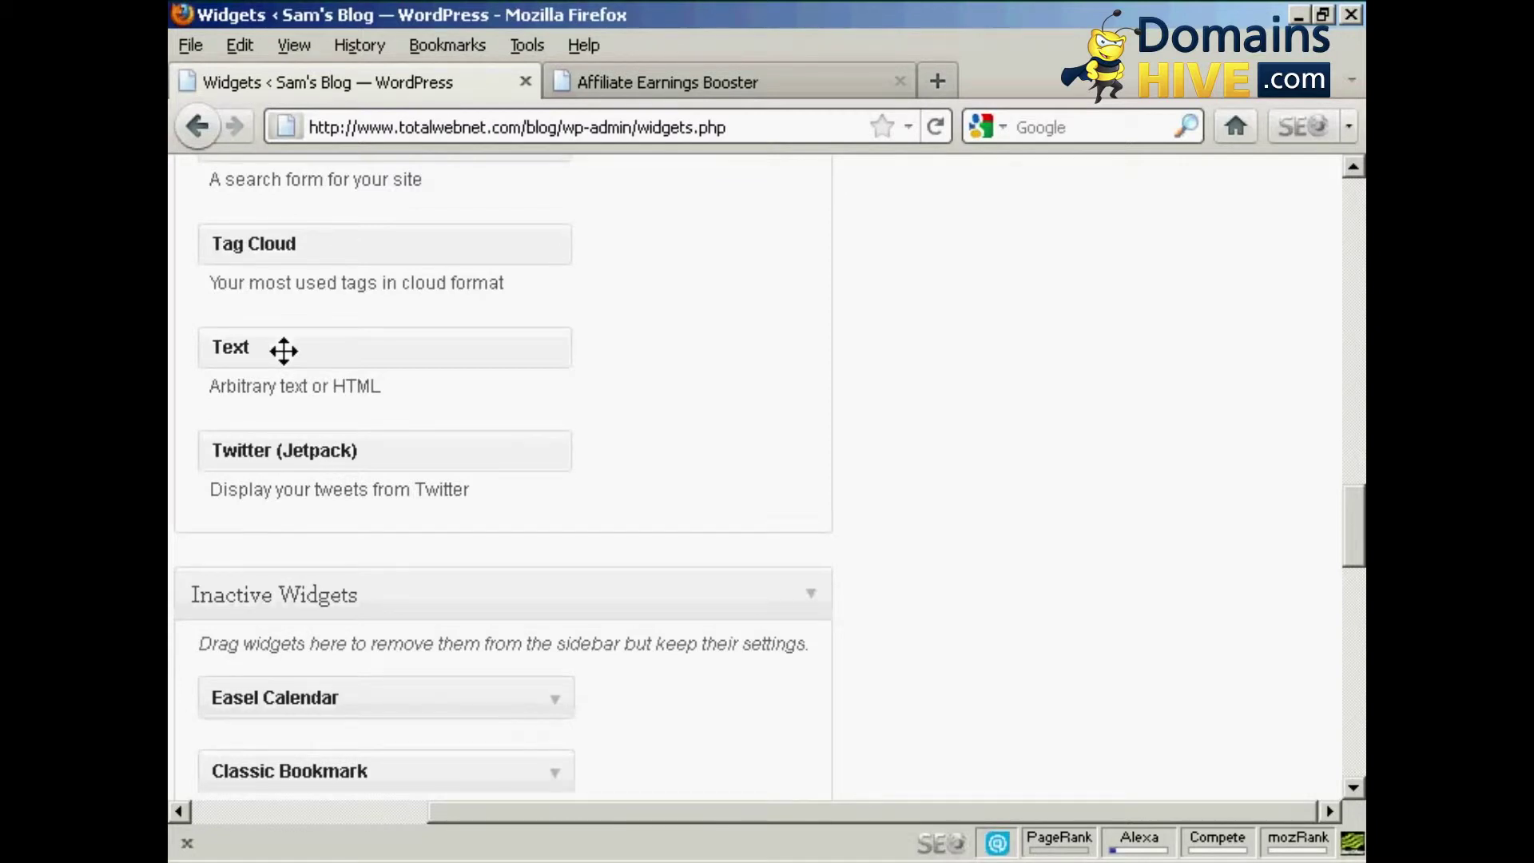
# Step: Add a new Text widget to the Left Sidebar and focus its content box
pyautogui.moveTo(283, 347); pyautogui.dragTo(944, 177)
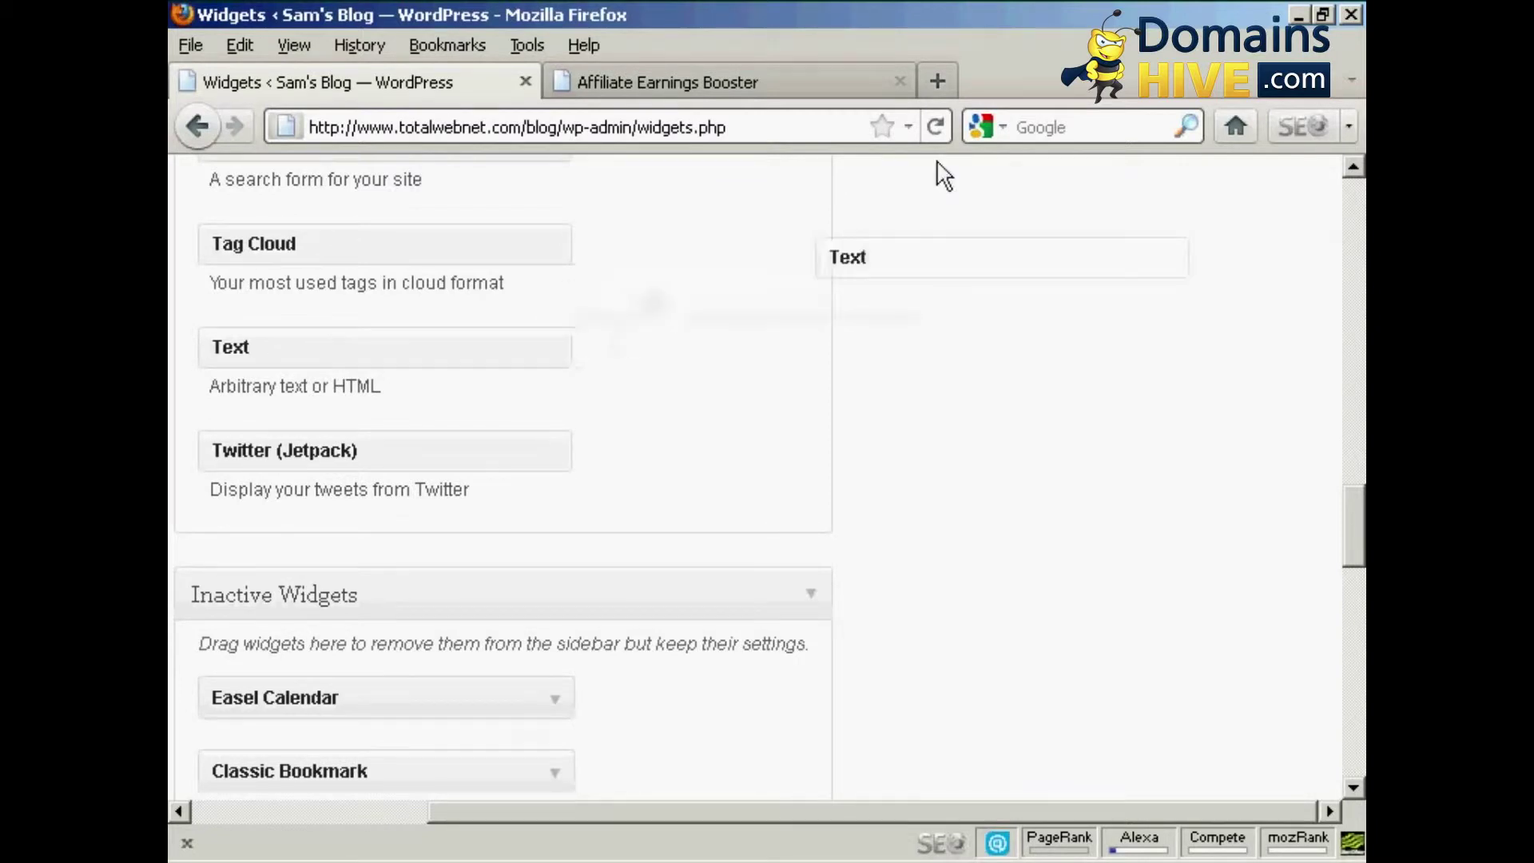
pyautogui.scroll(4, 943, 168)
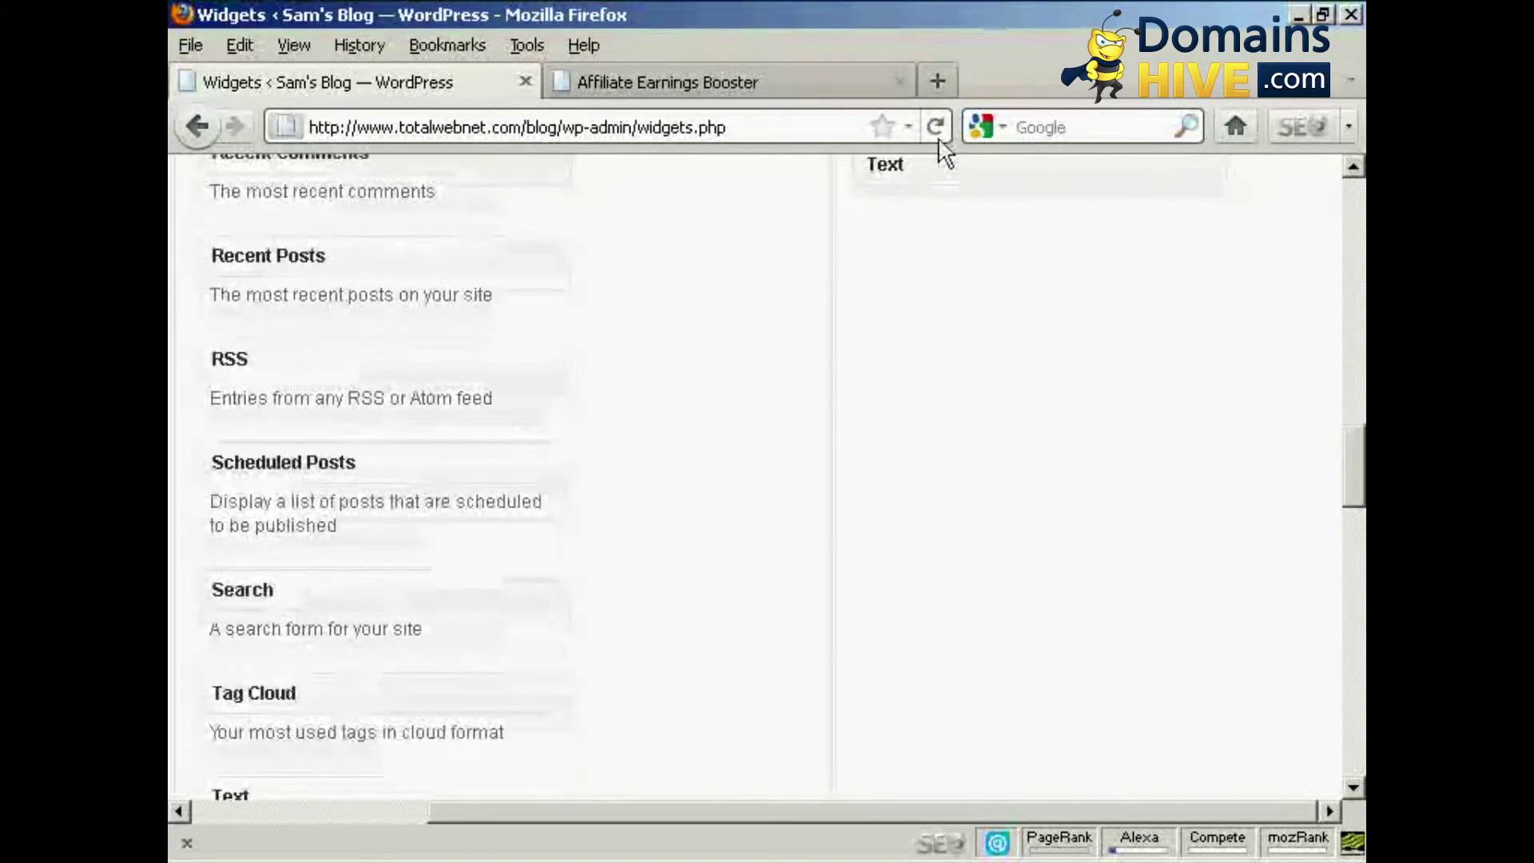
pyautogui.scroll(2, 943, 162)
pyautogui.scroll(1, 942, 168)
pyautogui.scroll(2, 944, 168)
pyautogui.scroll(2, 946, 174)
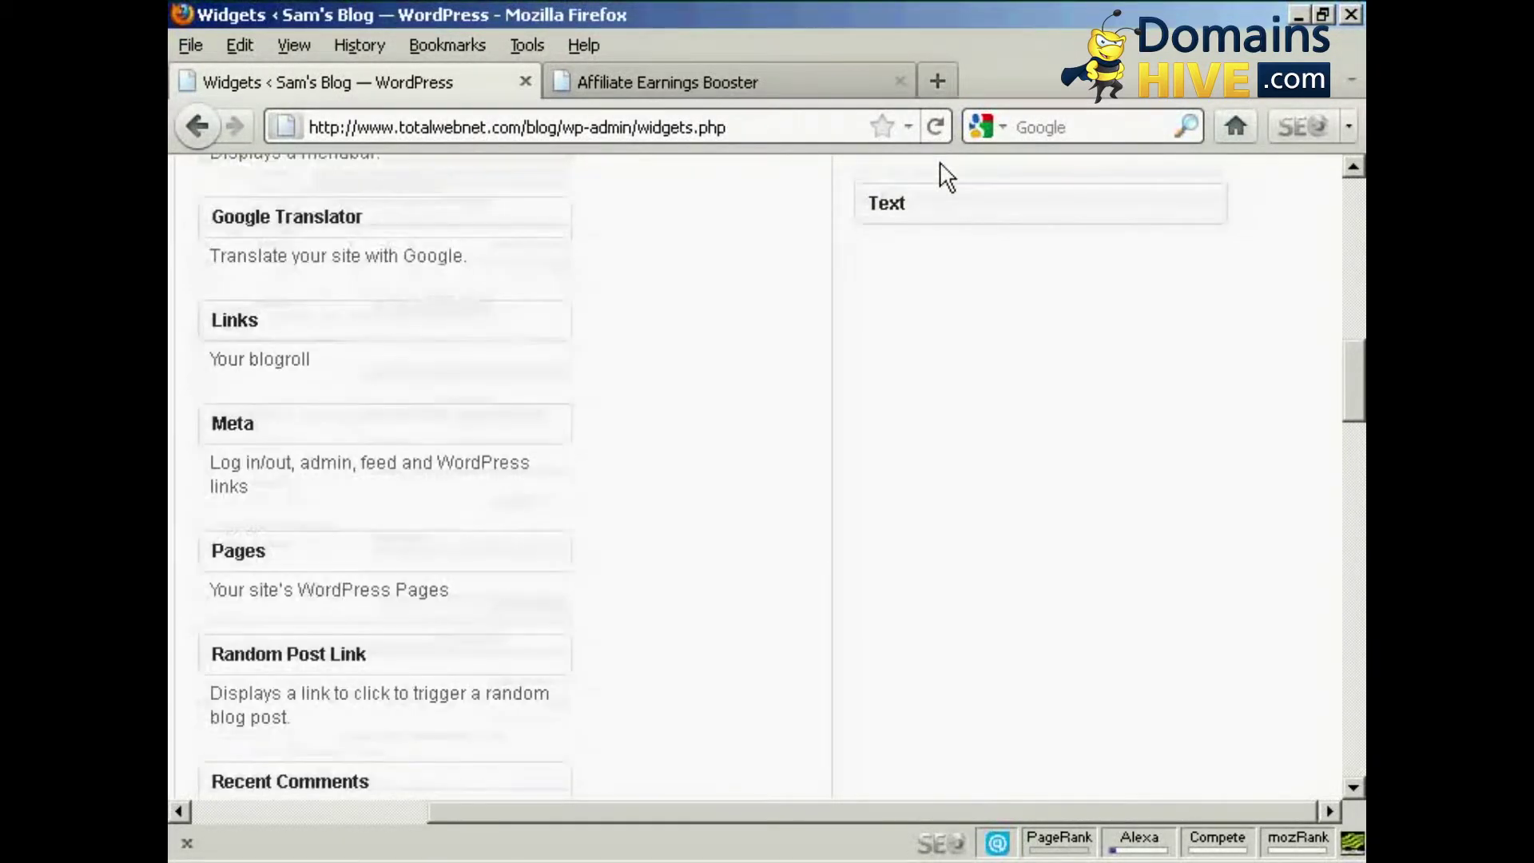
pyautogui.scroll(2, 946, 176)
pyautogui.scroll(2, 945, 176)
pyautogui.scroll(2, 945, 176)
pyautogui.scroll(2, 949, 177)
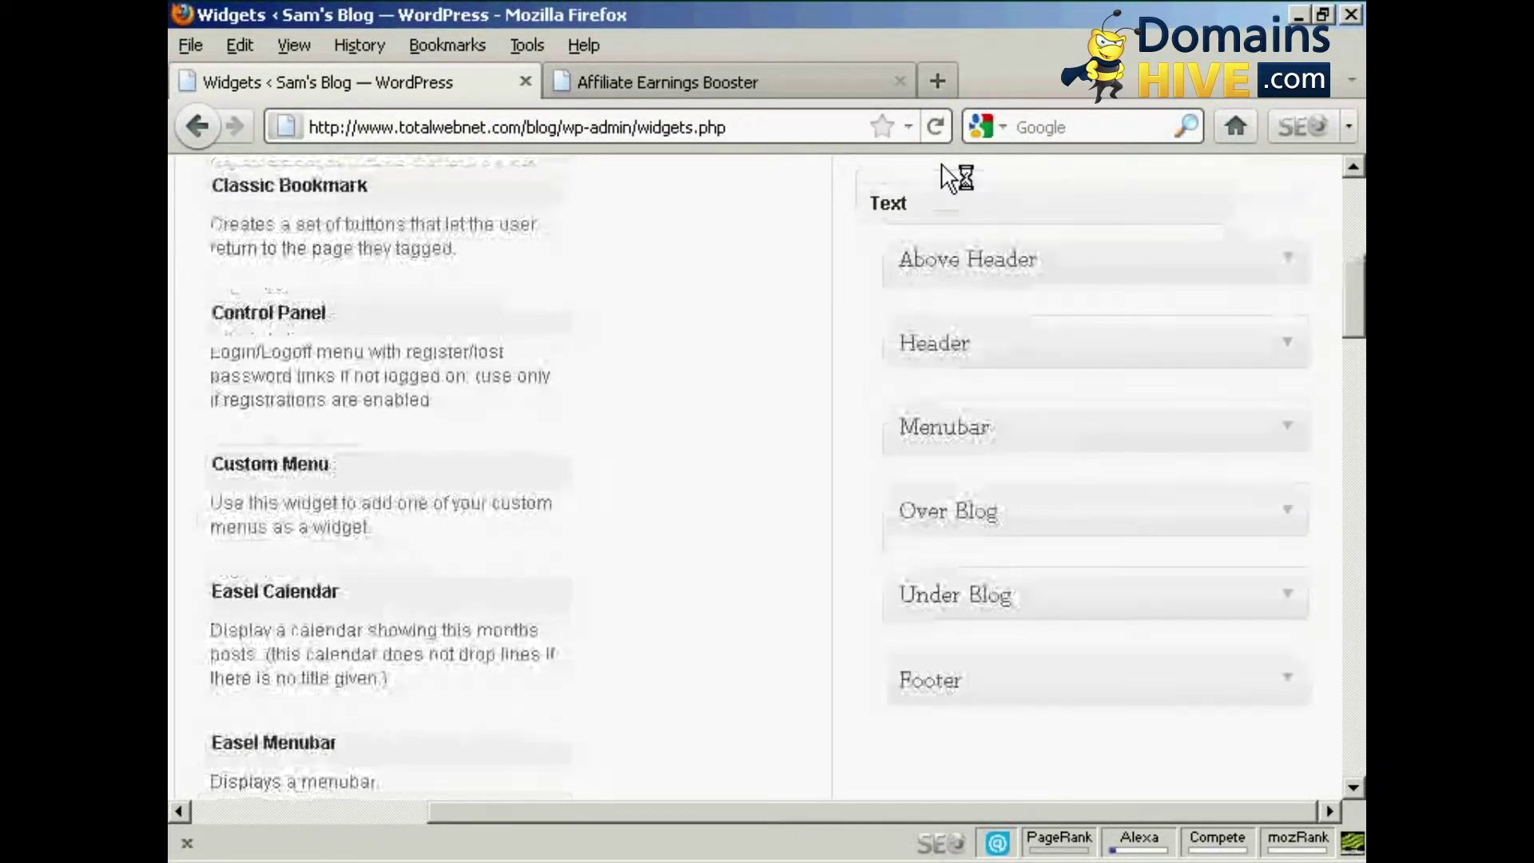
pyautogui.scroll(2, 949, 178)
pyautogui.scroll(2, 949, 178)
pyautogui.scroll(1, 949, 178)
pyautogui.scroll(2, 949, 178)
pyautogui.scroll(2, 950, 177)
pyautogui.moveTo(949, 177); pyautogui.dragTo(993, 376)
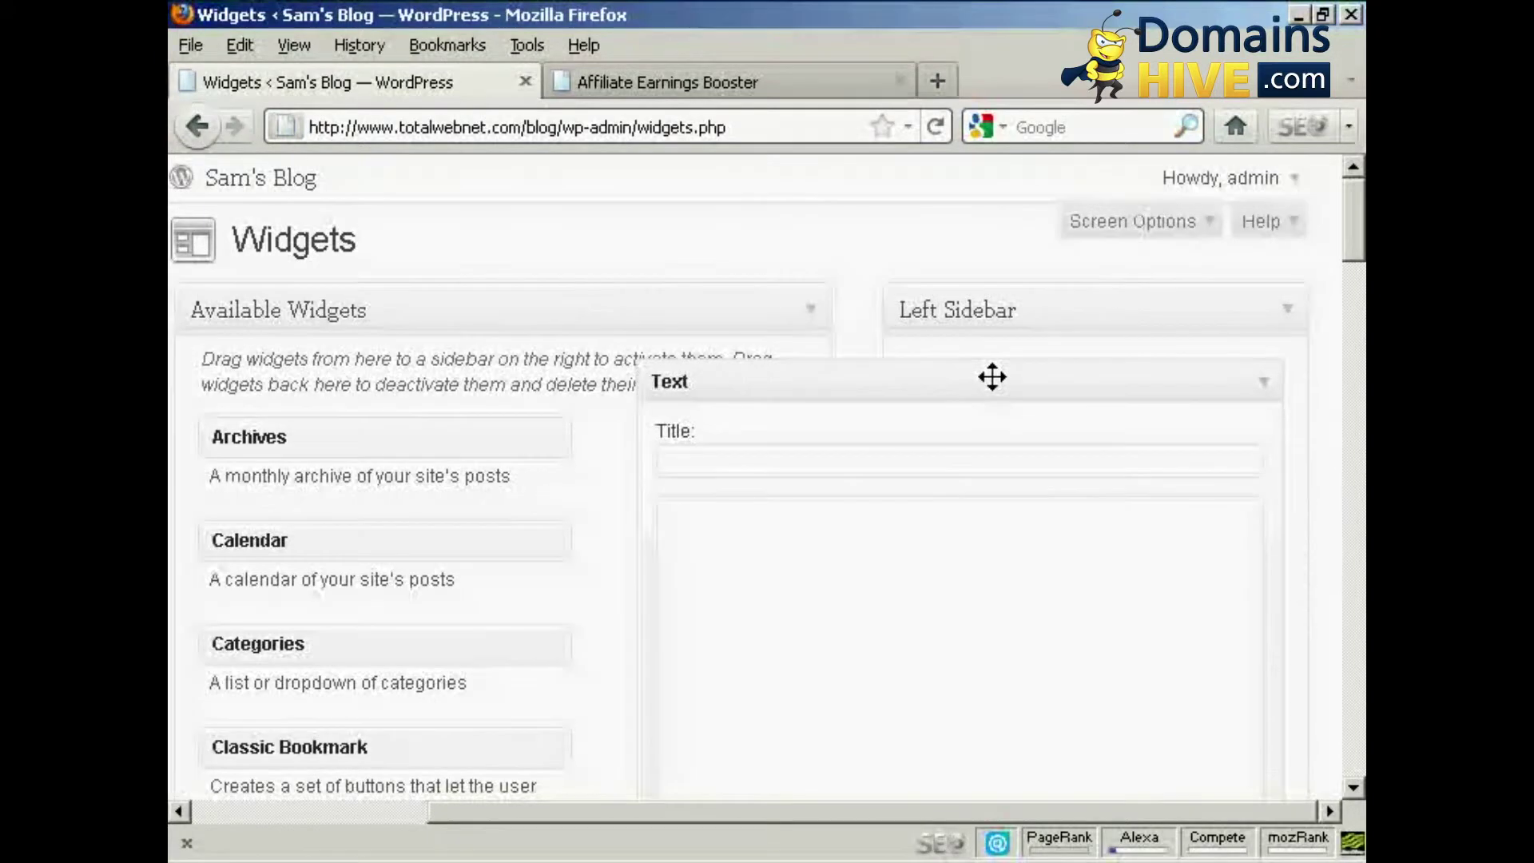
pyautogui.moveTo(1358, 228); pyautogui.dragTo(1356, 241)
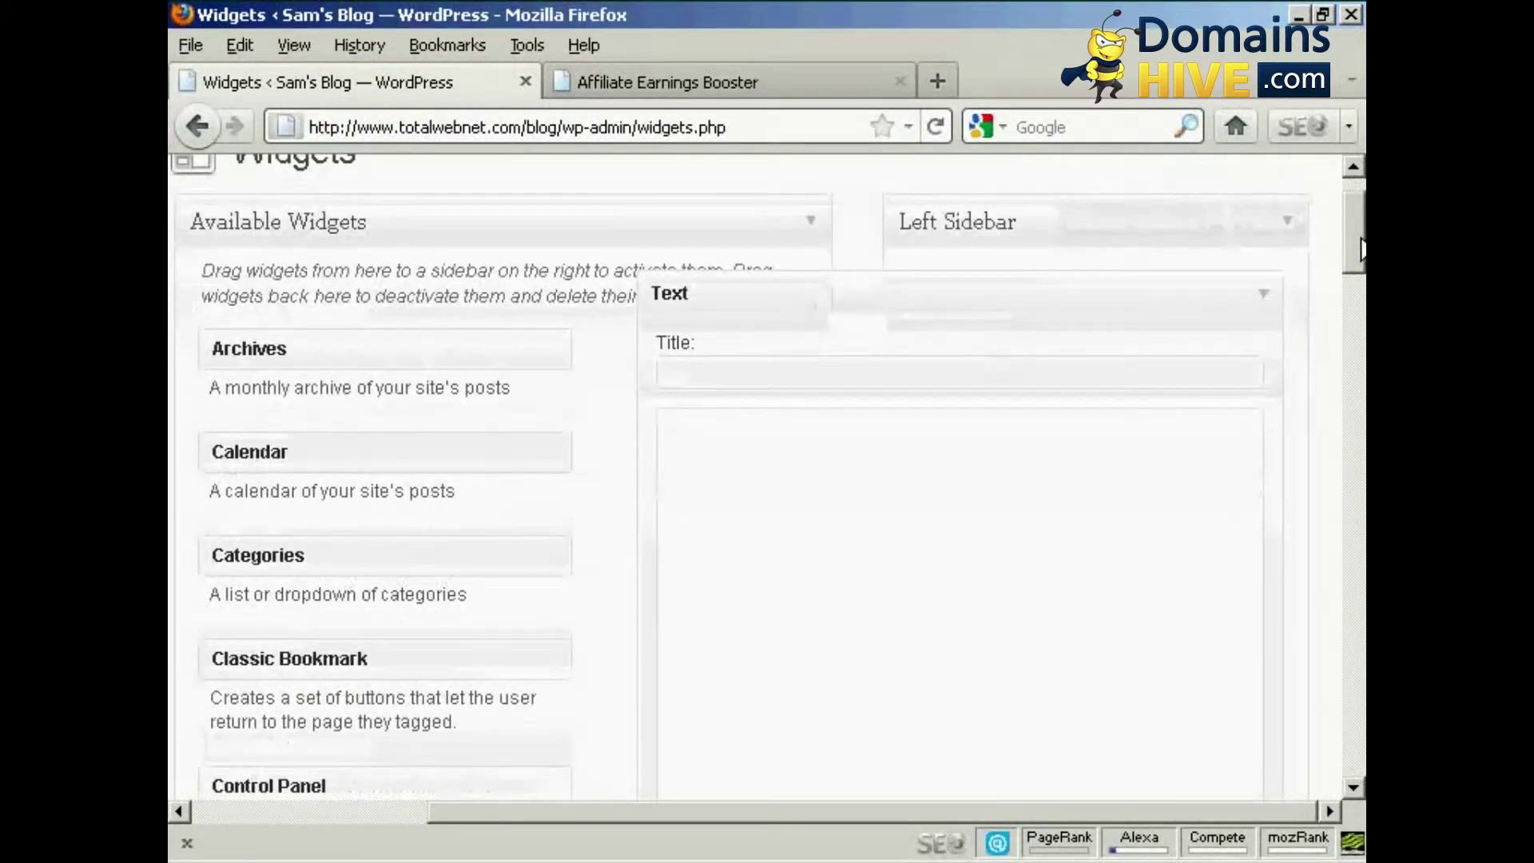
pyautogui.click(675, 402)
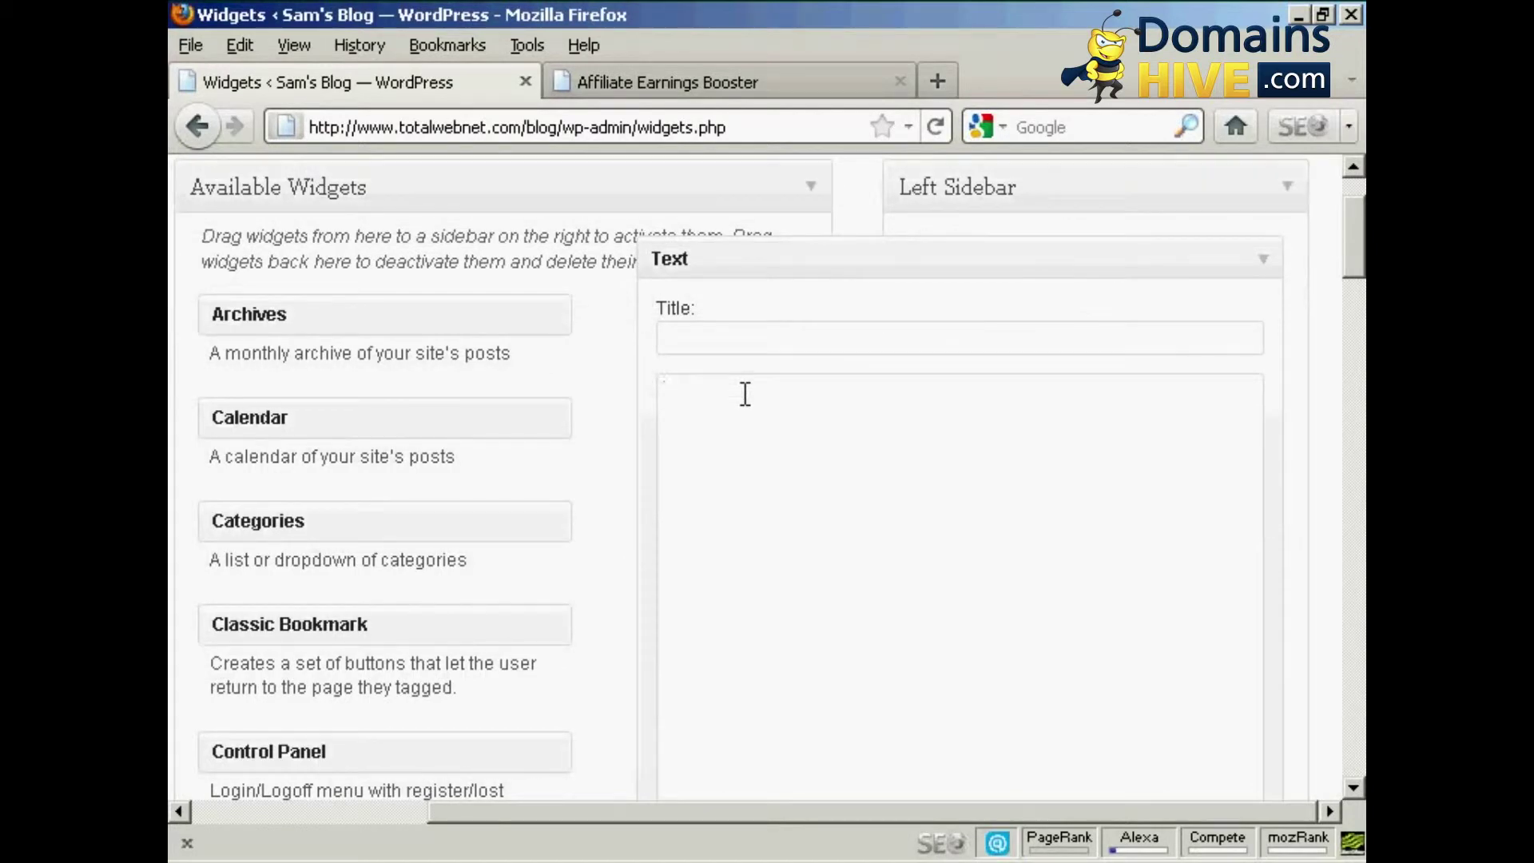
# Step: Paste the banner HTML into the Text widget, check the YOURID placeholder, and save
pyautogui.write('<a href="http://YOURID.affbooster.hop.clickbank.net/"><img src="http://www.affiliateearningsbooster.com/images/160x600s.gif" border="0" ></a>')
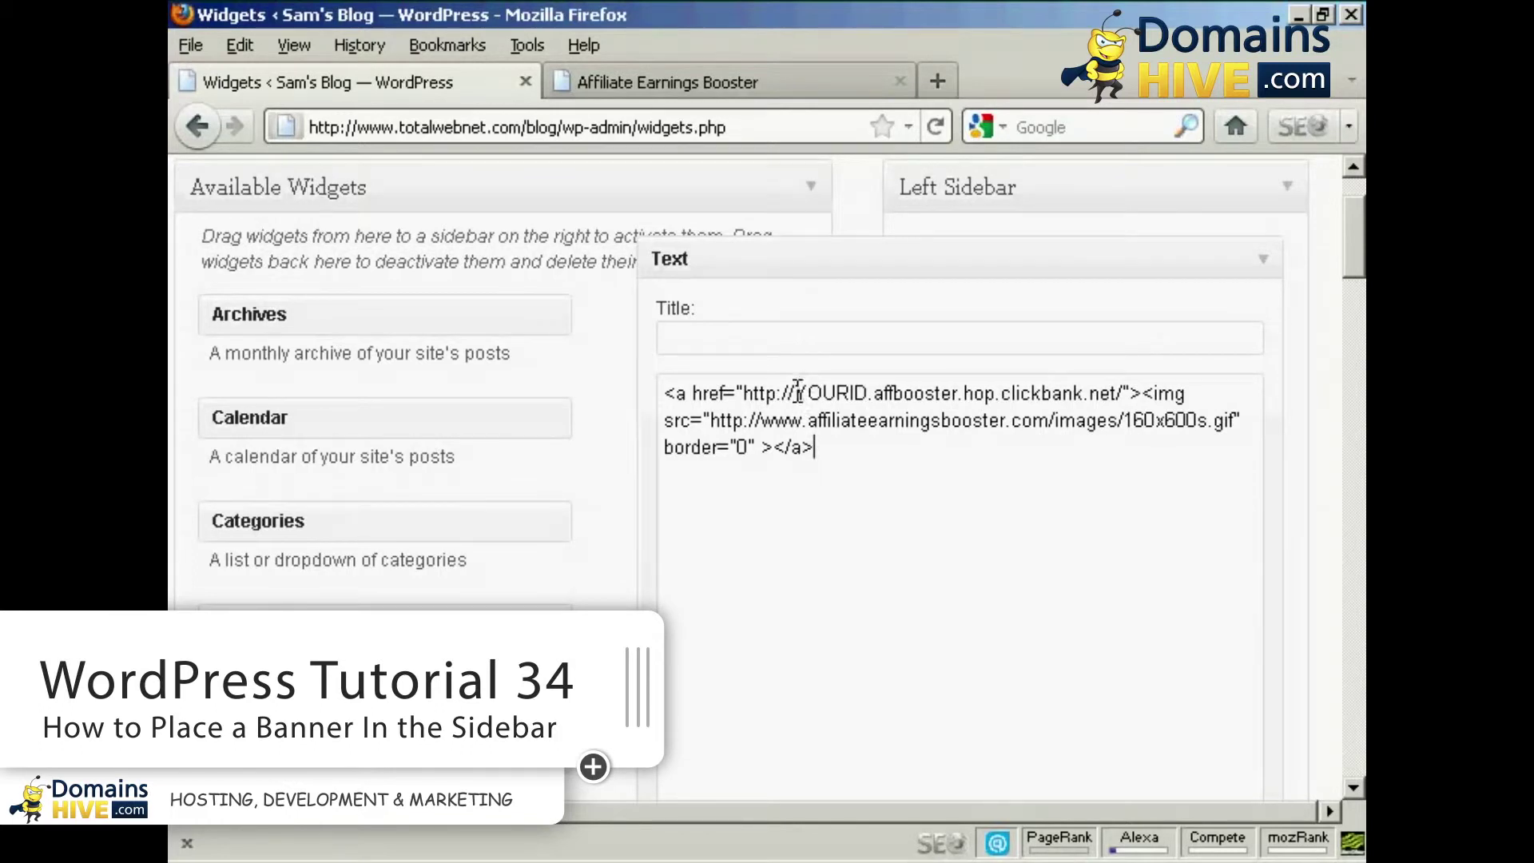
pyautogui.moveTo(793, 394); pyautogui.dragTo(865, 393)
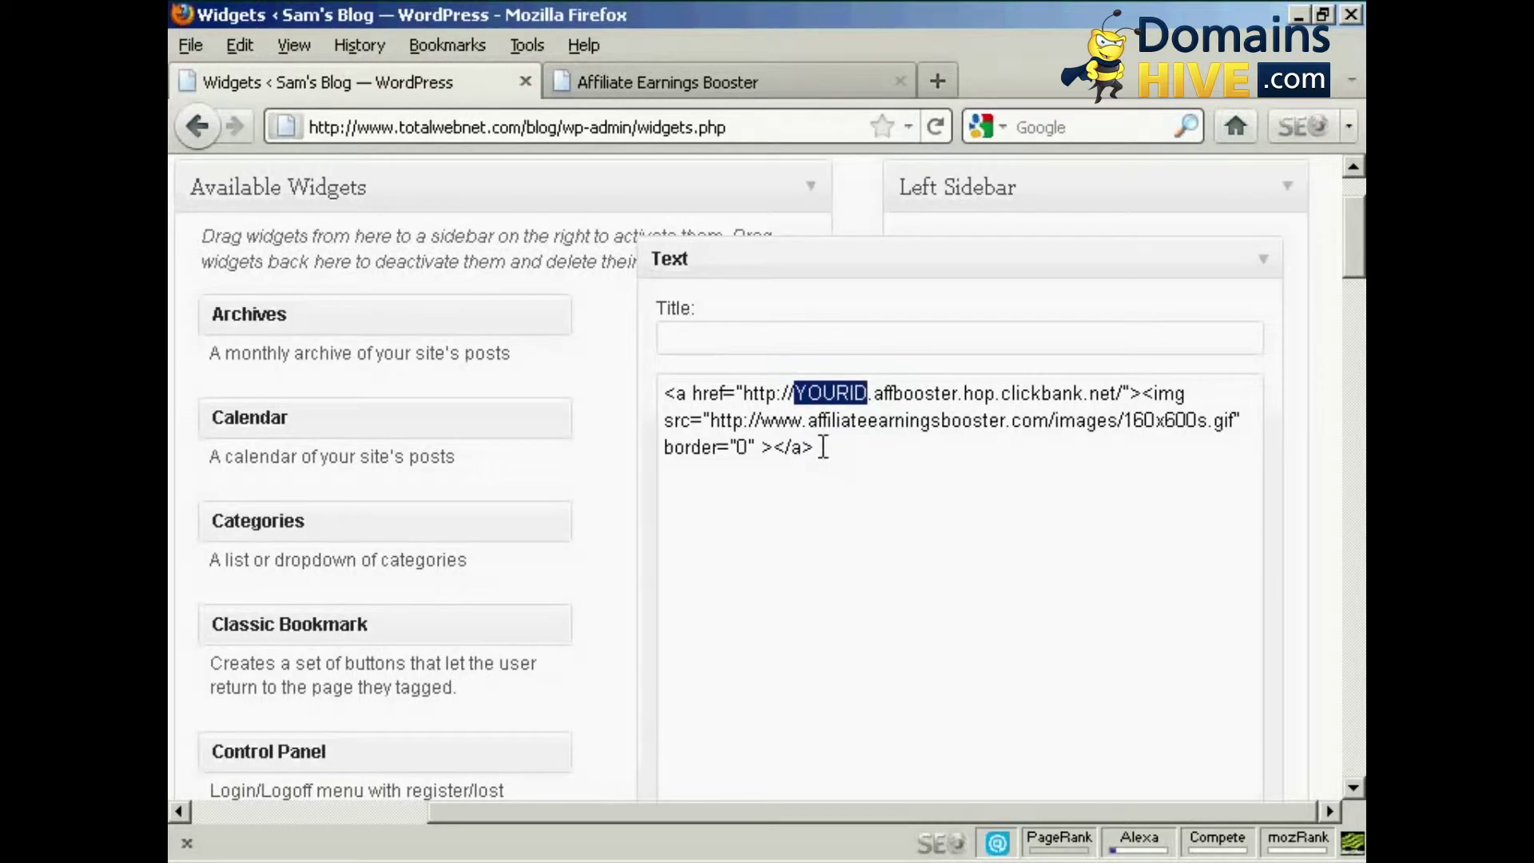
pyautogui.click(819, 446)
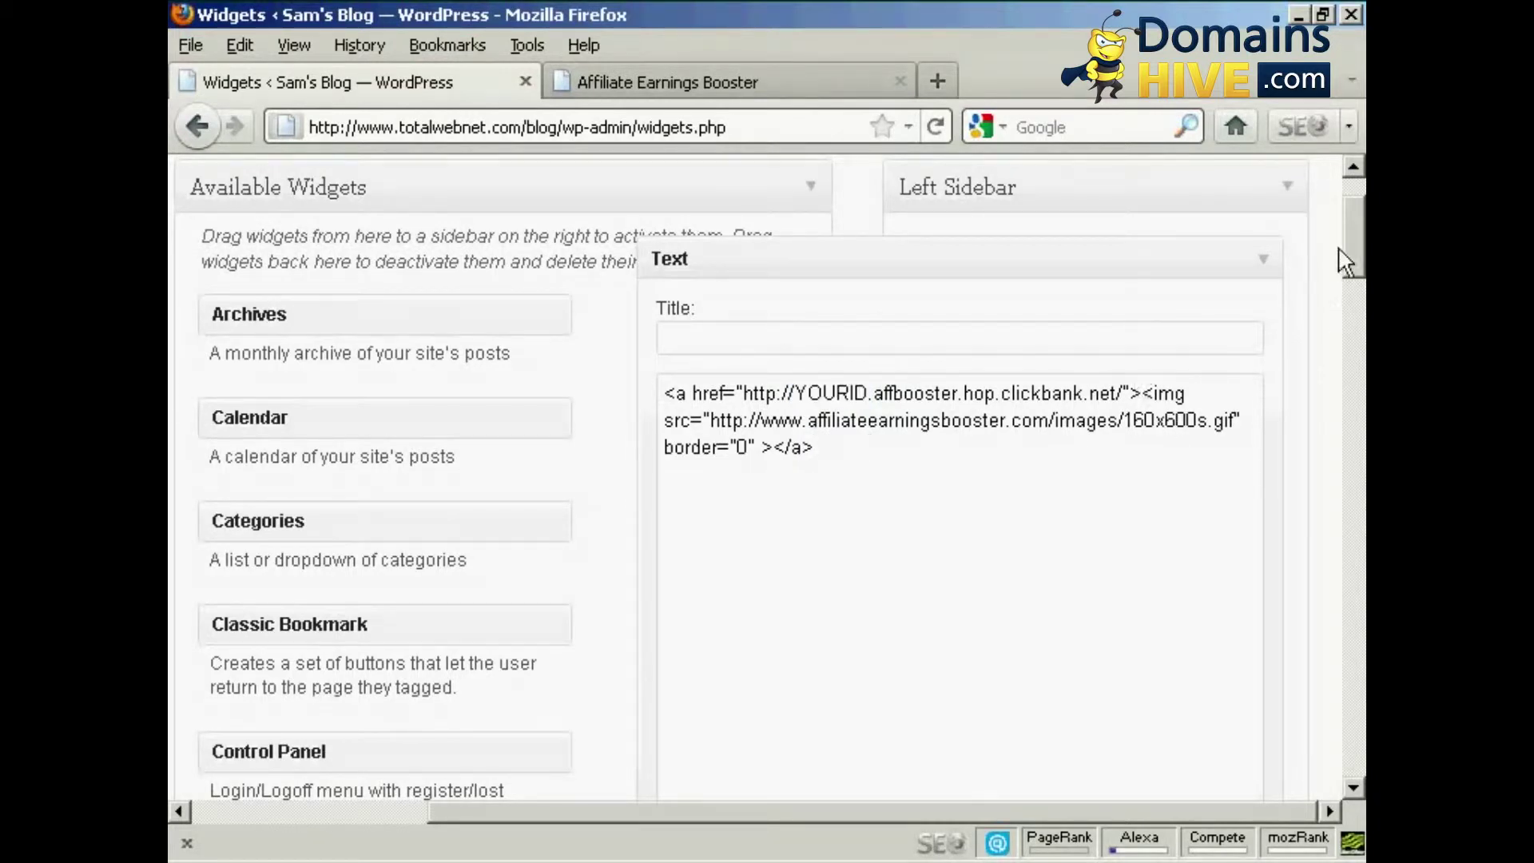
pyautogui.moveTo(1351, 241); pyautogui.dragTo(1350, 276)
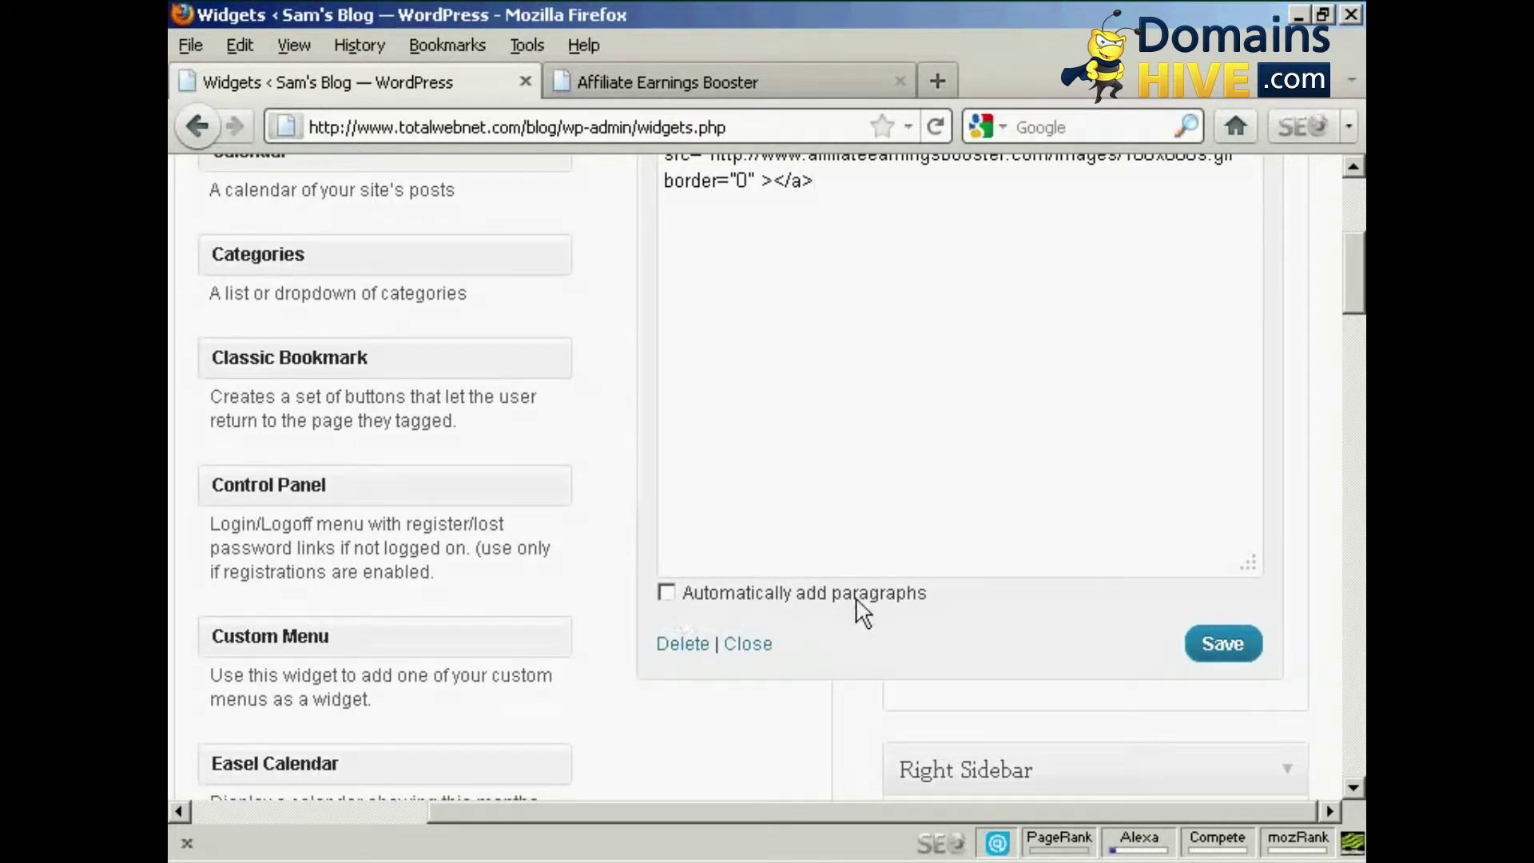
pyautogui.click(1223, 647)
pyautogui.moveTo(1358, 314); pyautogui.dragTo(1358, 246)
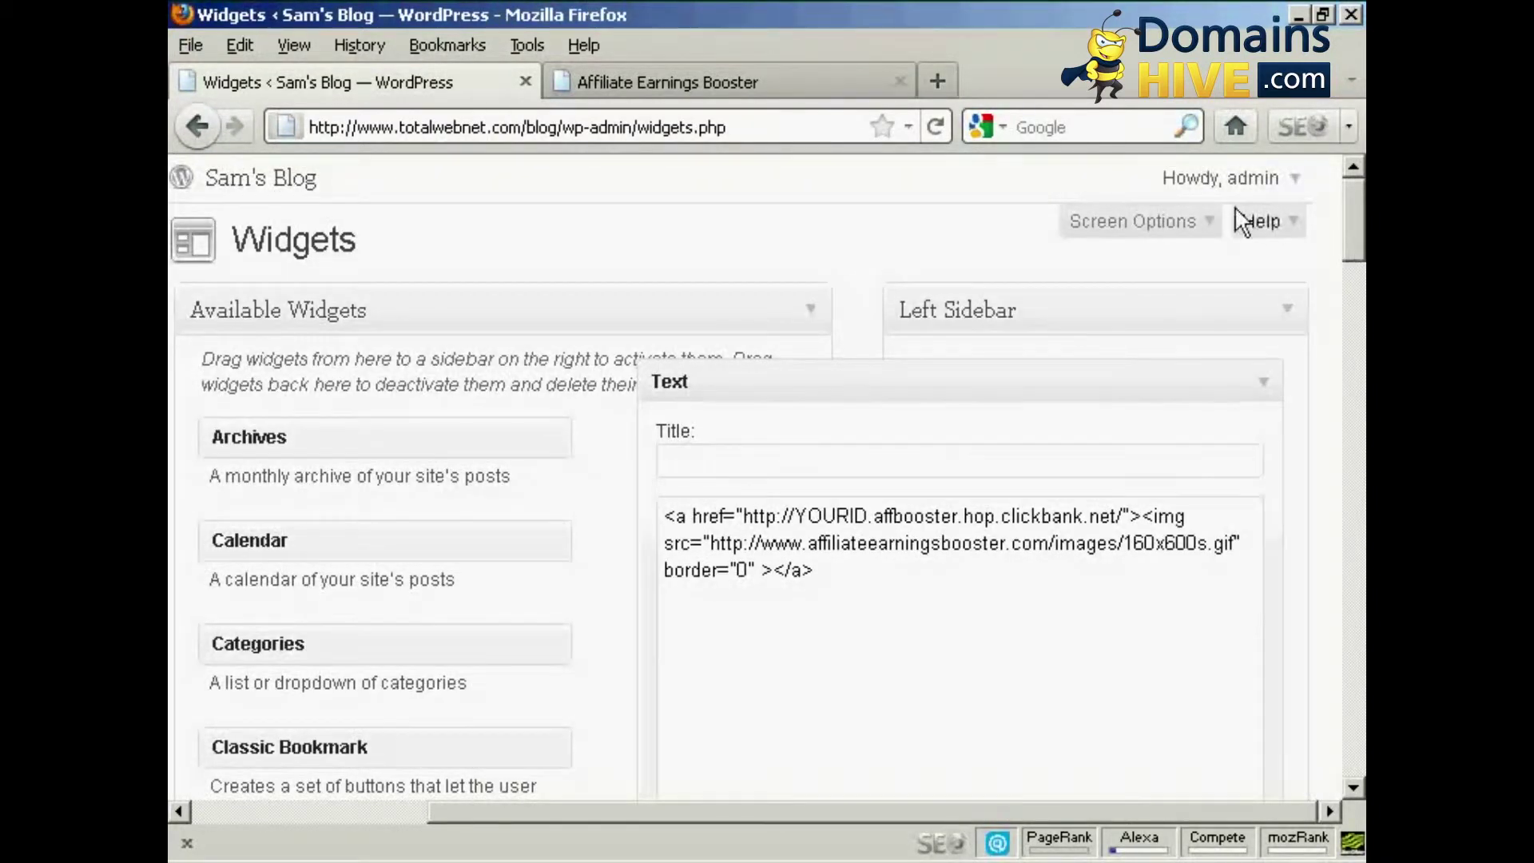
pyautogui.click(565, 128)
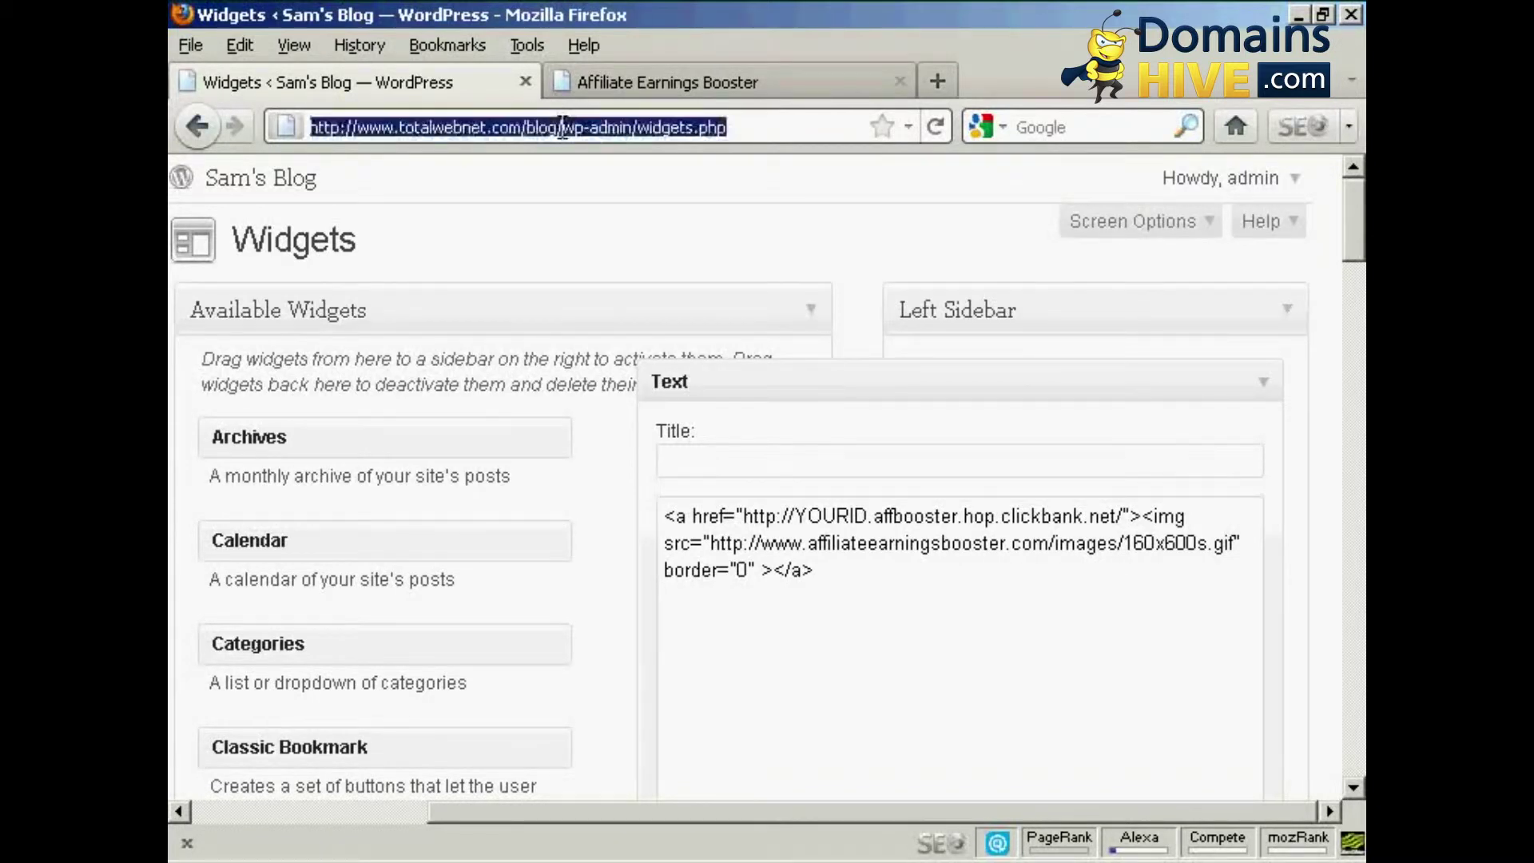
pyautogui.click(563, 127)
pyautogui.moveTo(564, 127); pyautogui.dragTo(731, 128)
pyautogui.press('Delete')
pyautogui.press('Return')
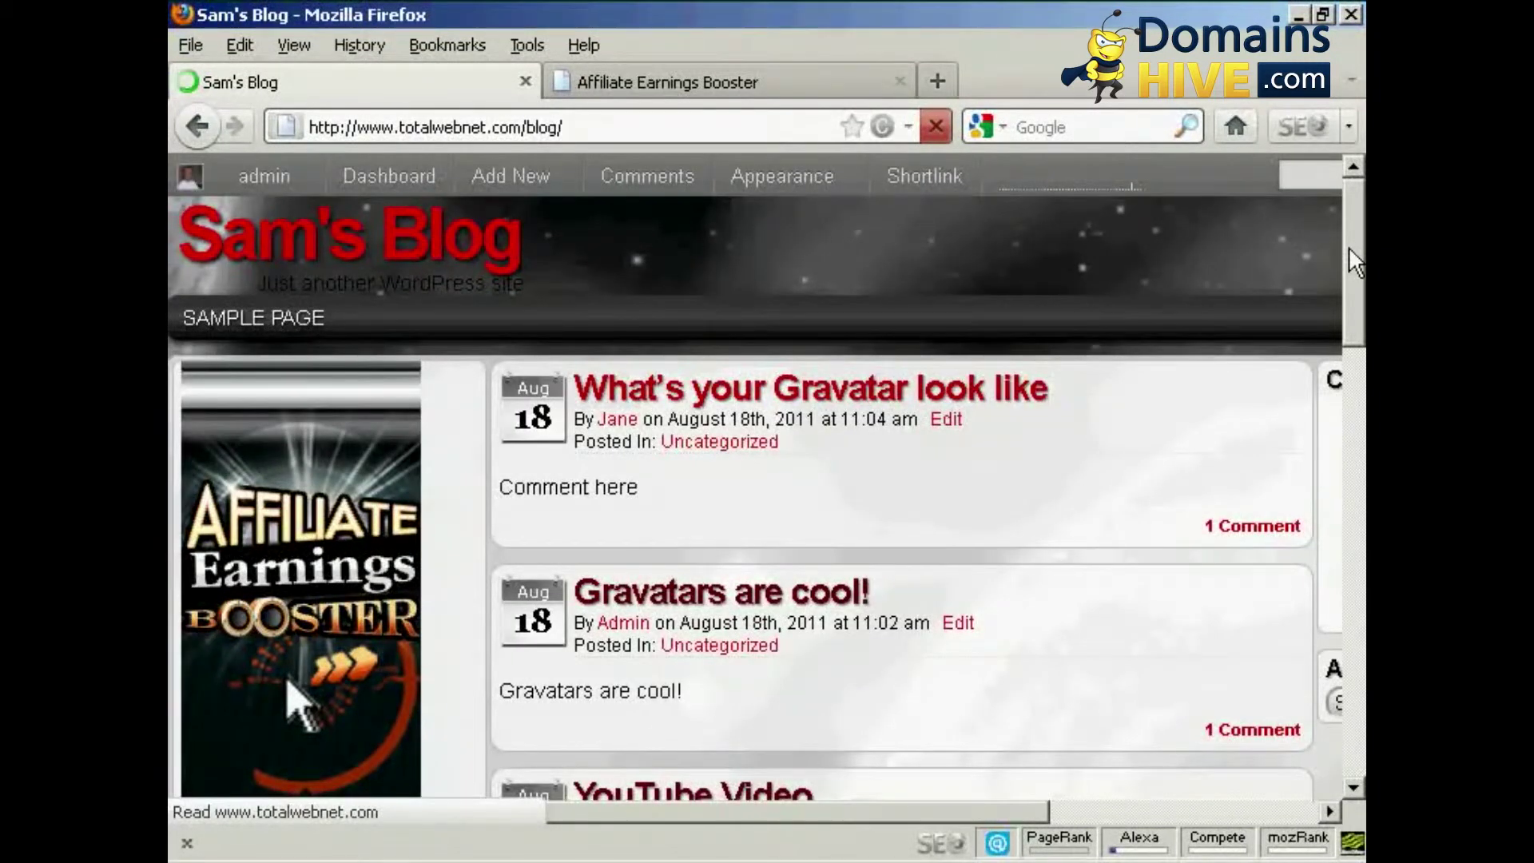
pyautogui.moveTo(1354, 255); pyautogui.dragTo(1357, 330)
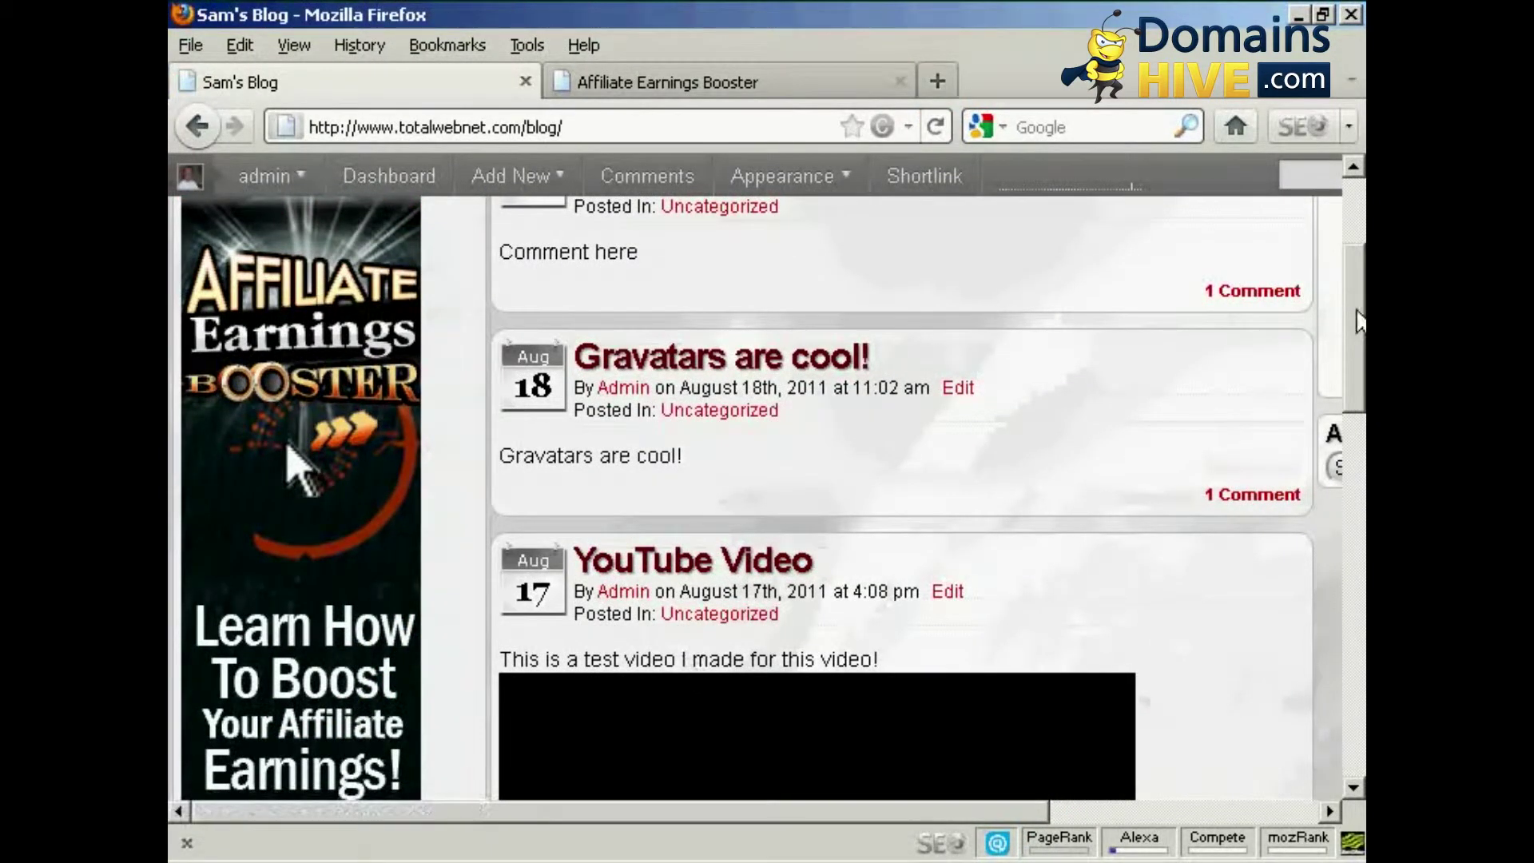
pyautogui.moveTo(1352, 311); pyautogui.dragTo(1353, 383)
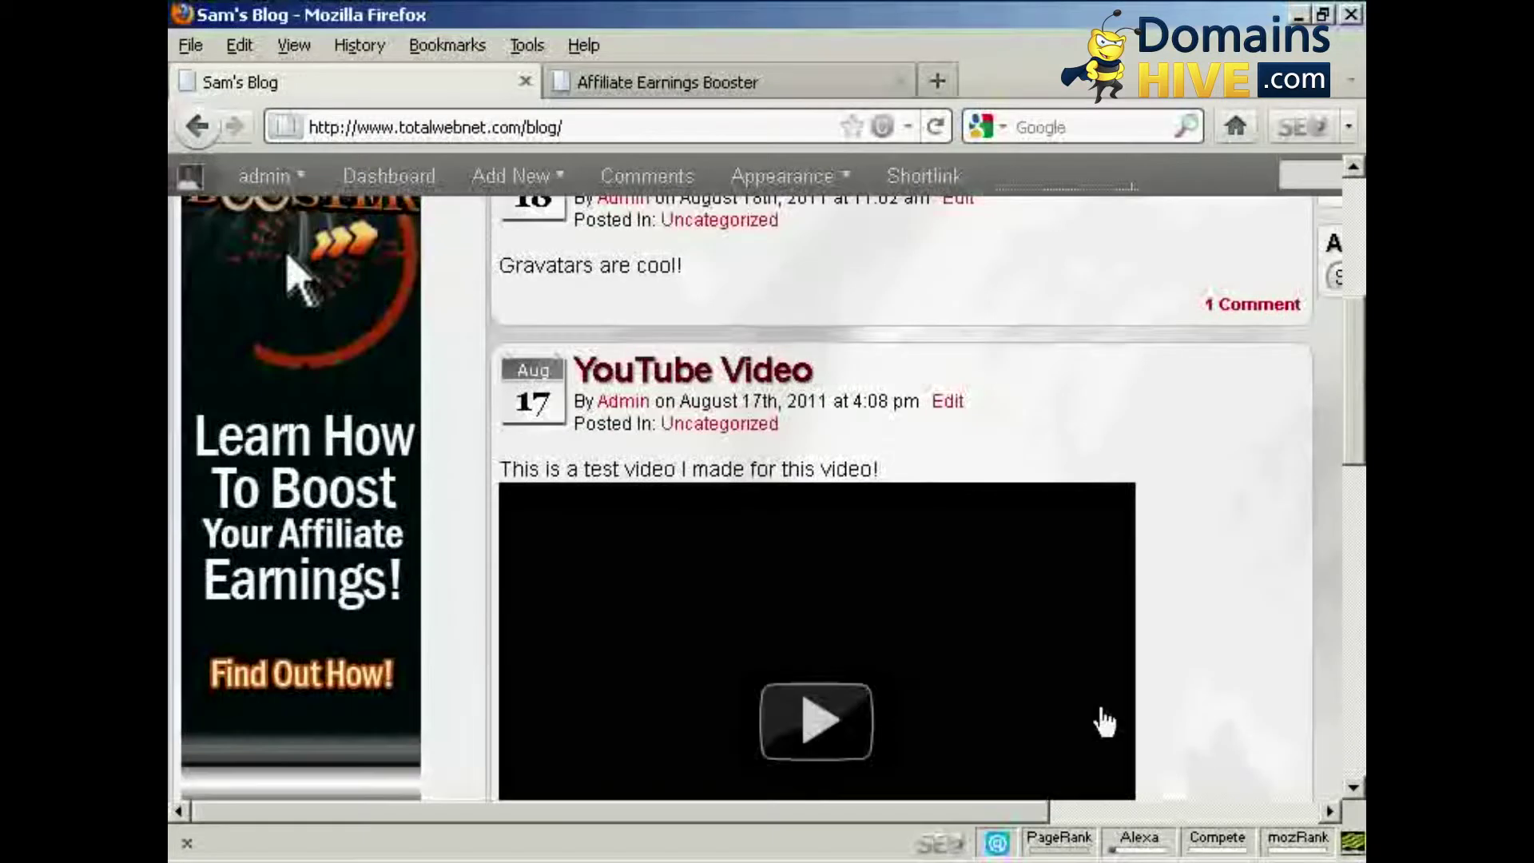
pyautogui.moveTo(1009, 812); pyautogui.dragTo(1318, 811)
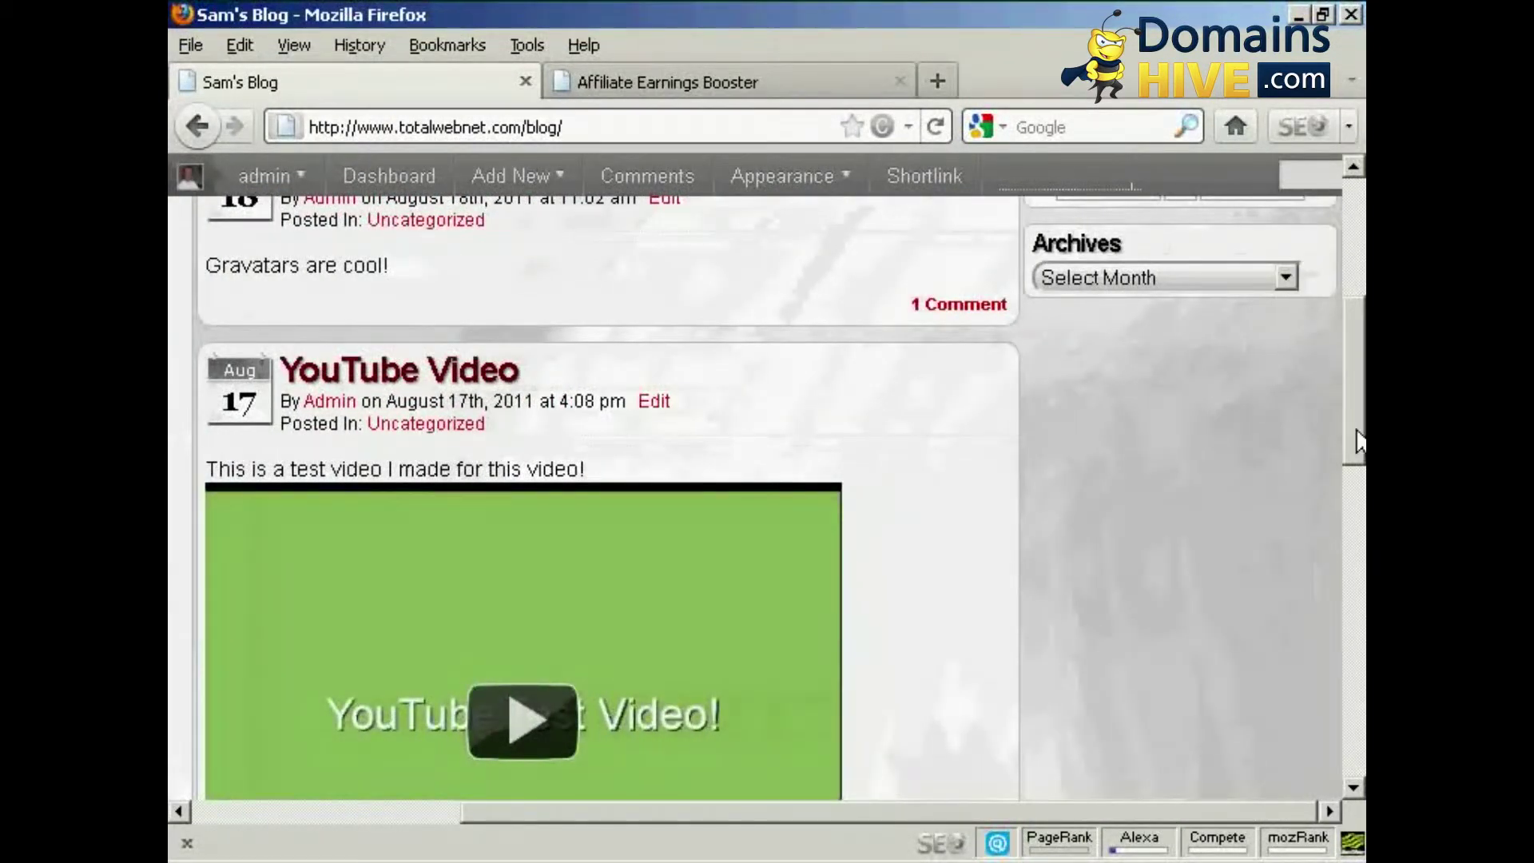
pyautogui.moveTo(1357, 441); pyautogui.dragTo(1358, 307)
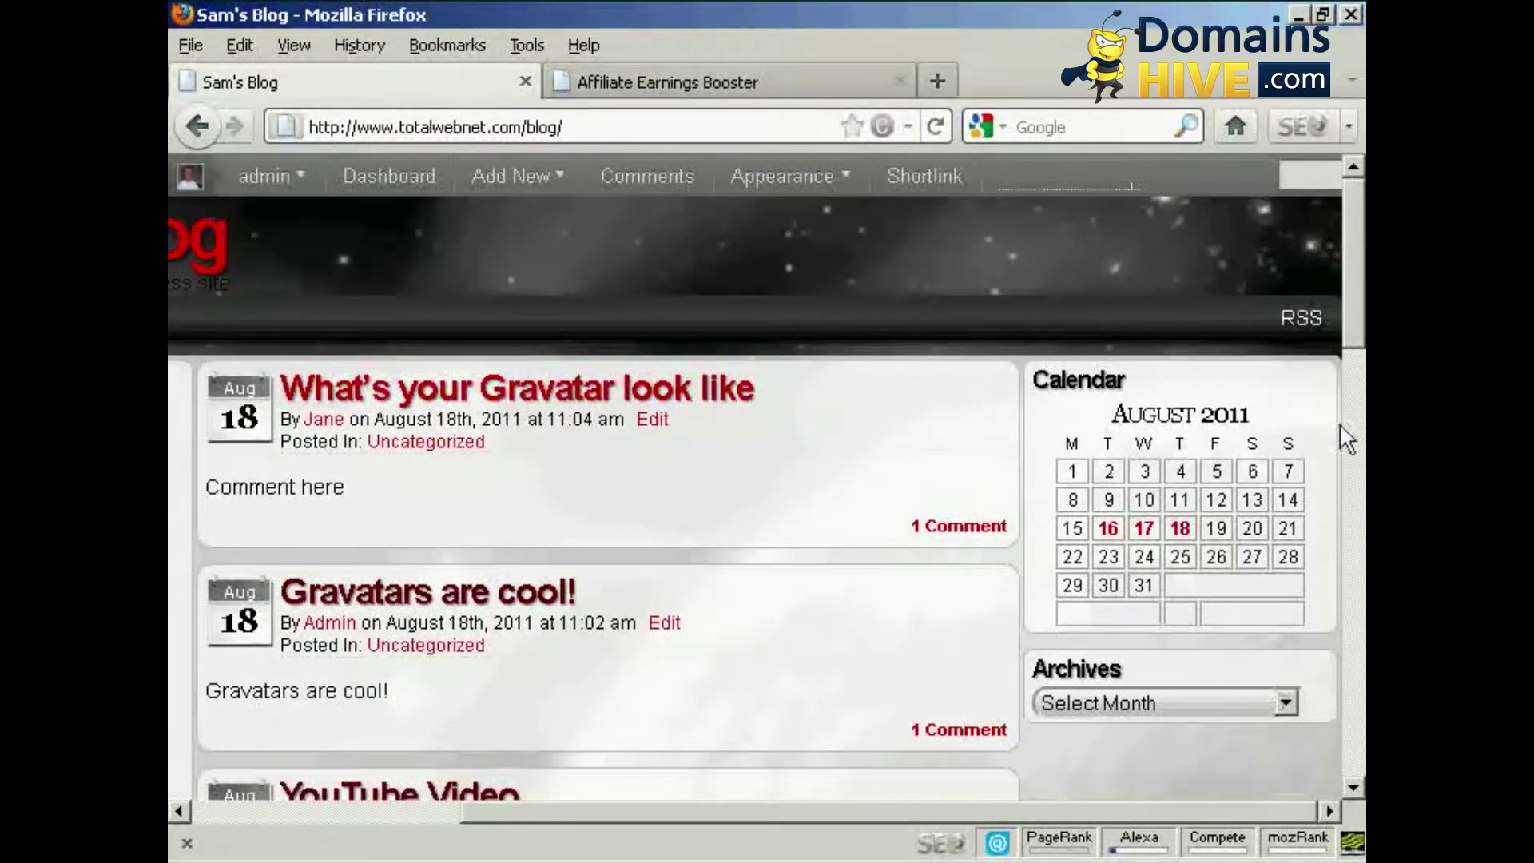
pyautogui.moveTo(1273, 816); pyautogui.dragTo(755, 816)
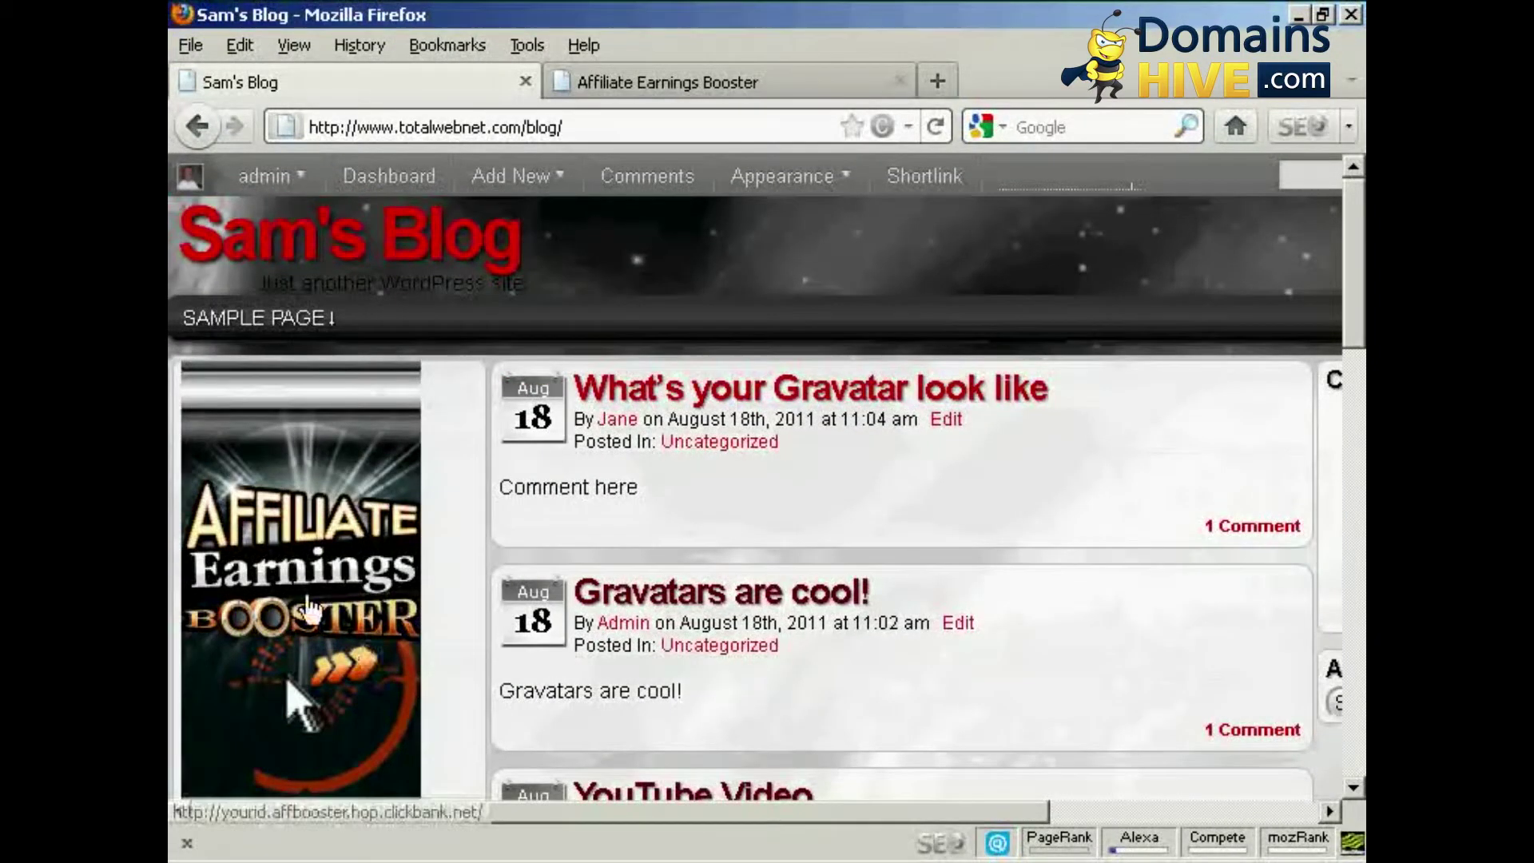
# Step: Follow the sidebar banner's affiliate link to the Affiliate Earnings Booster sales page
pyautogui.click(322, 653)
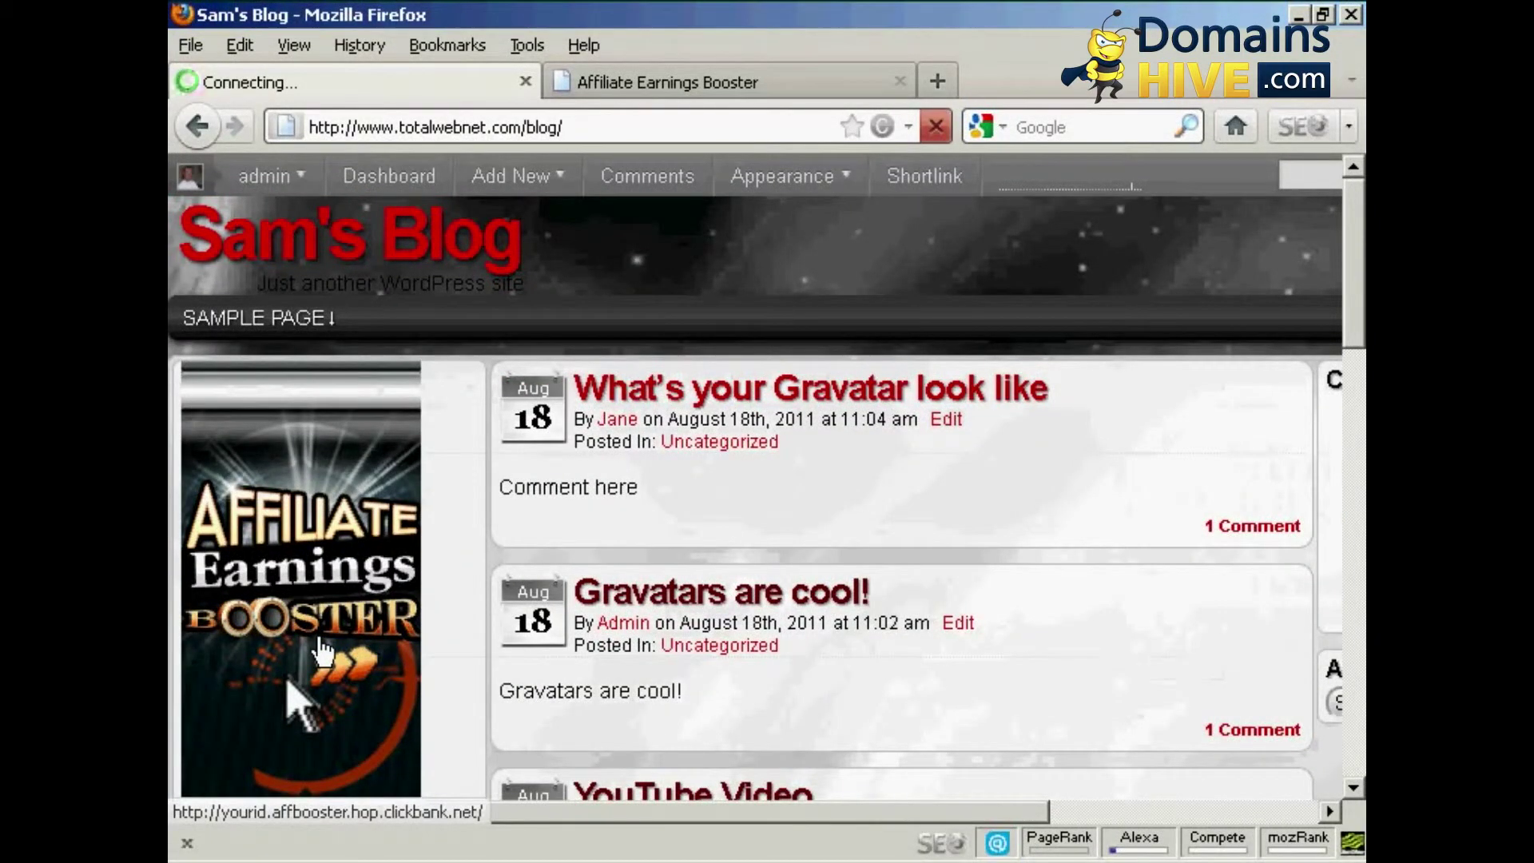